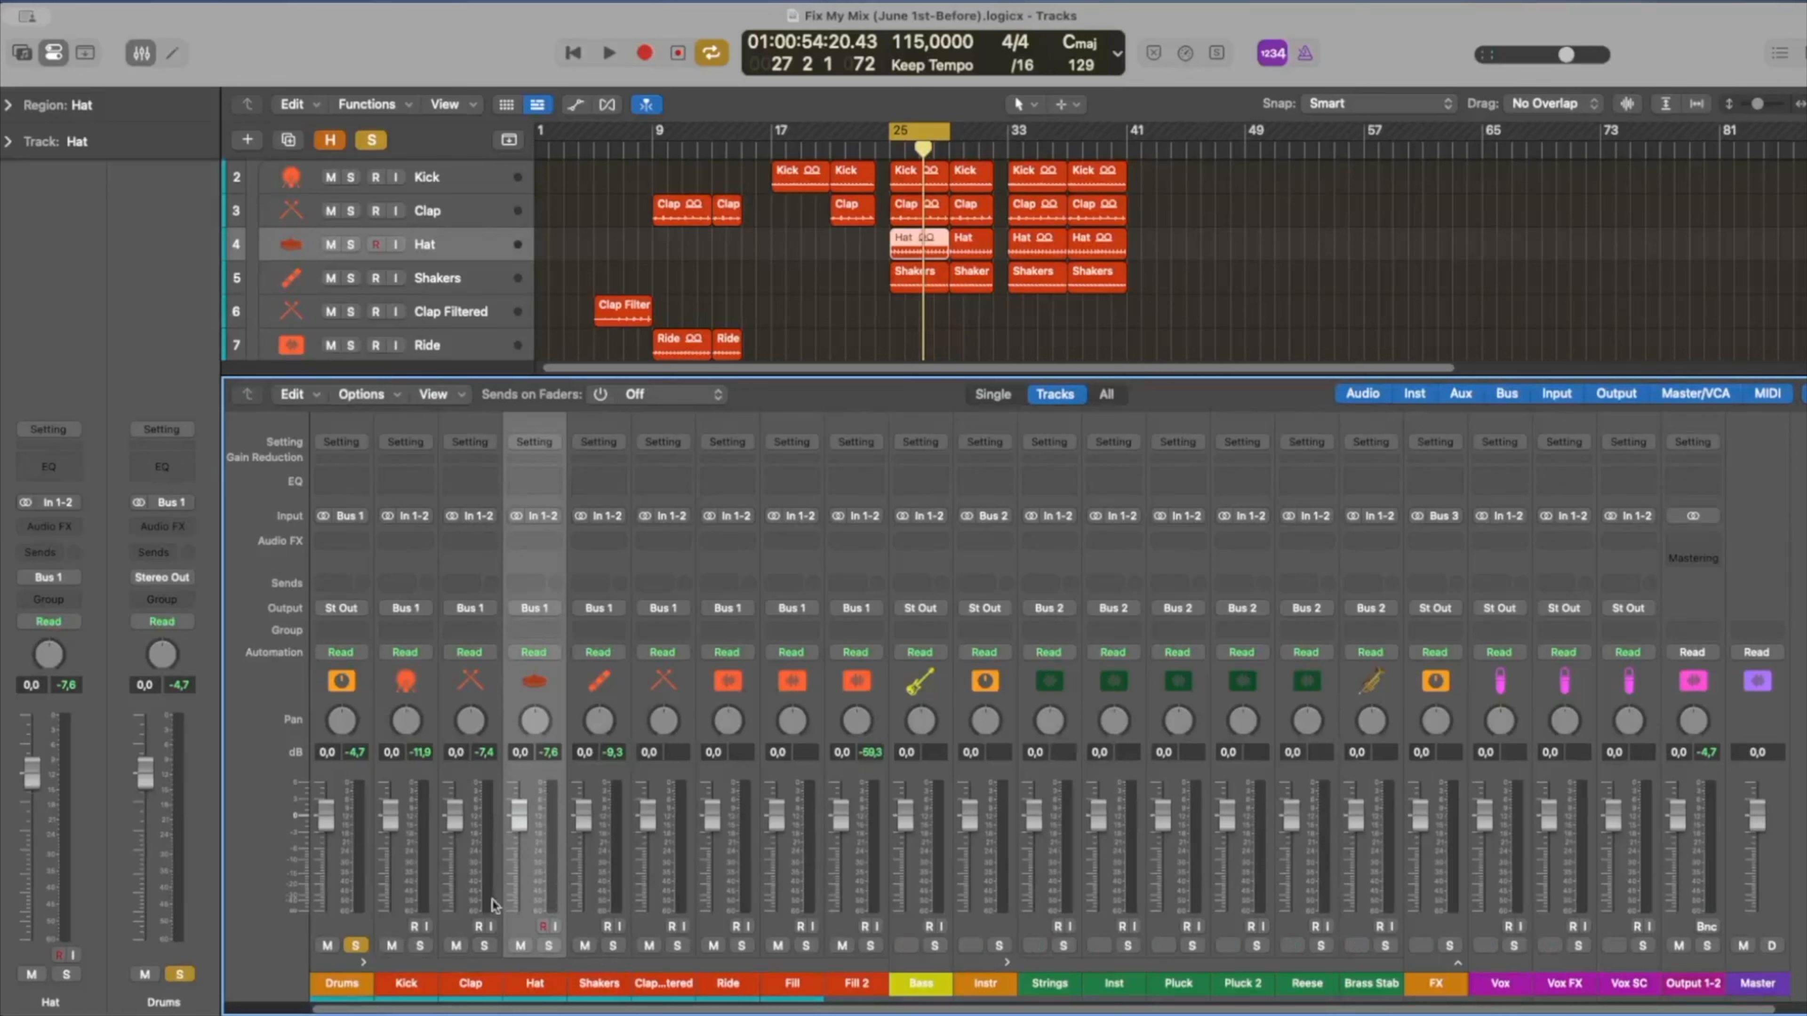
- Lower the Clap channel to -1.7 dB and the Hat and Shakers channels together to -5.2 dB
click(477, 985)
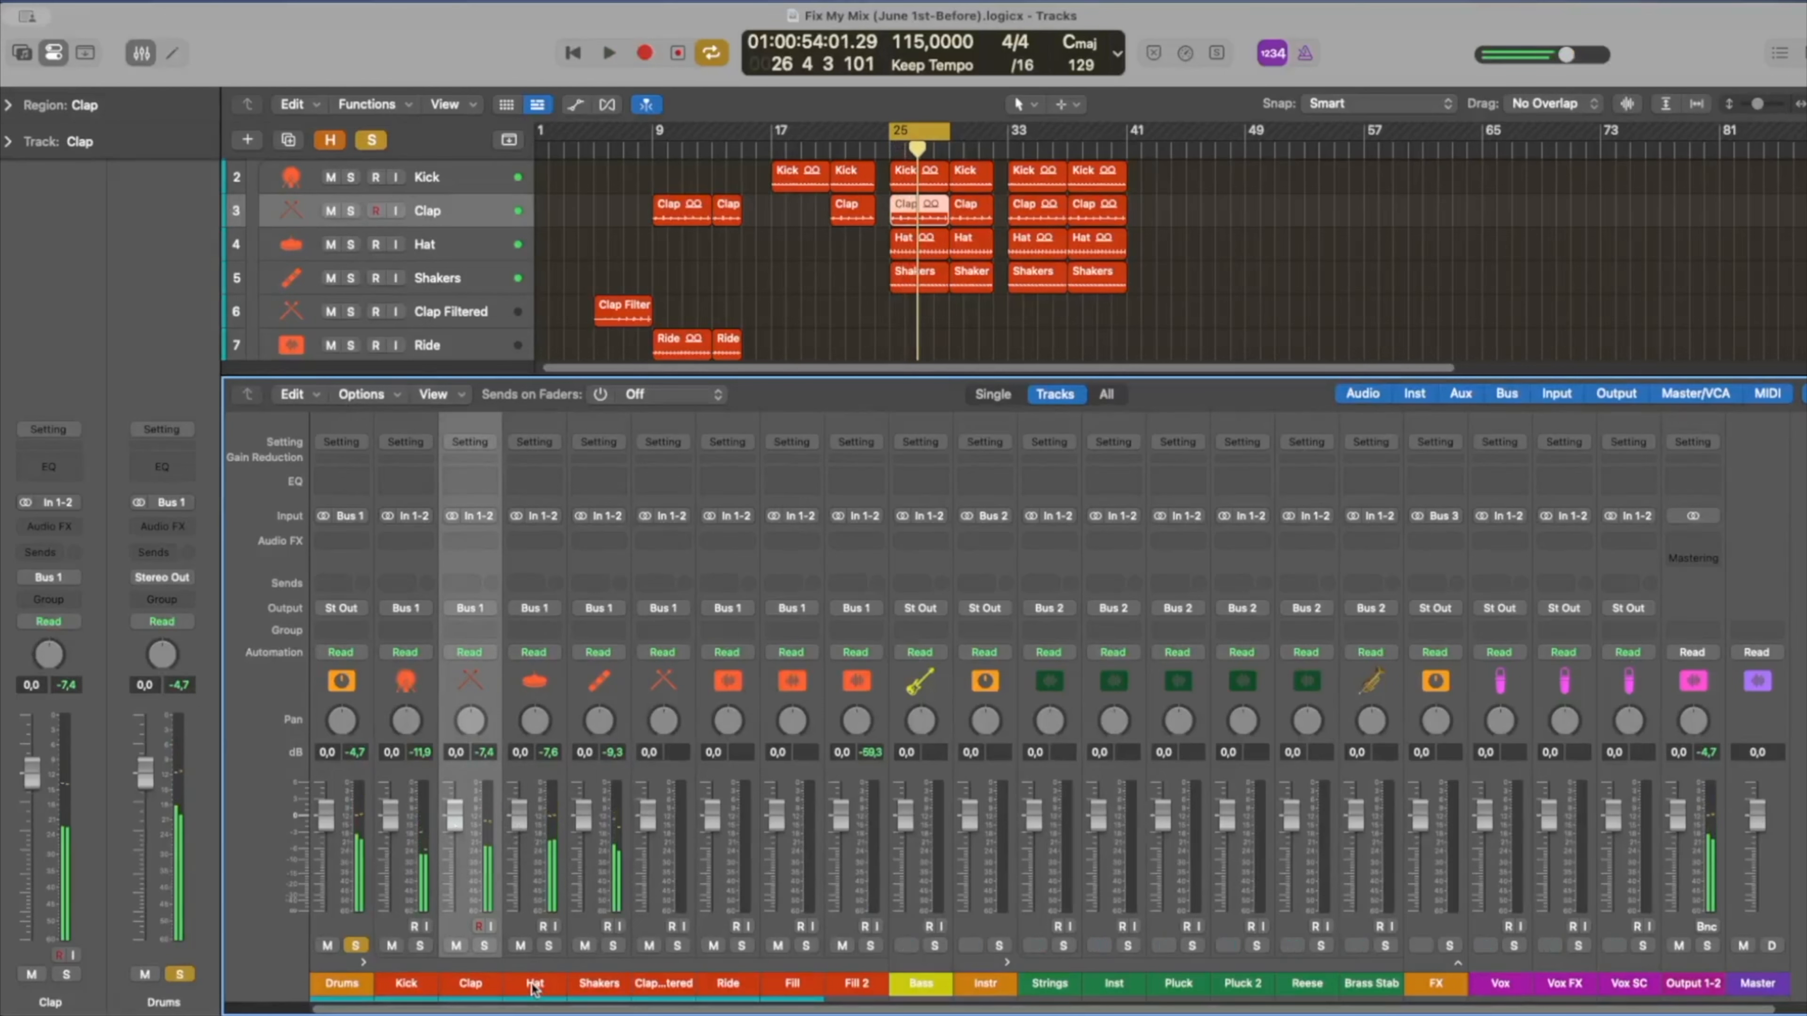
drag(534, 989, 608, 989)
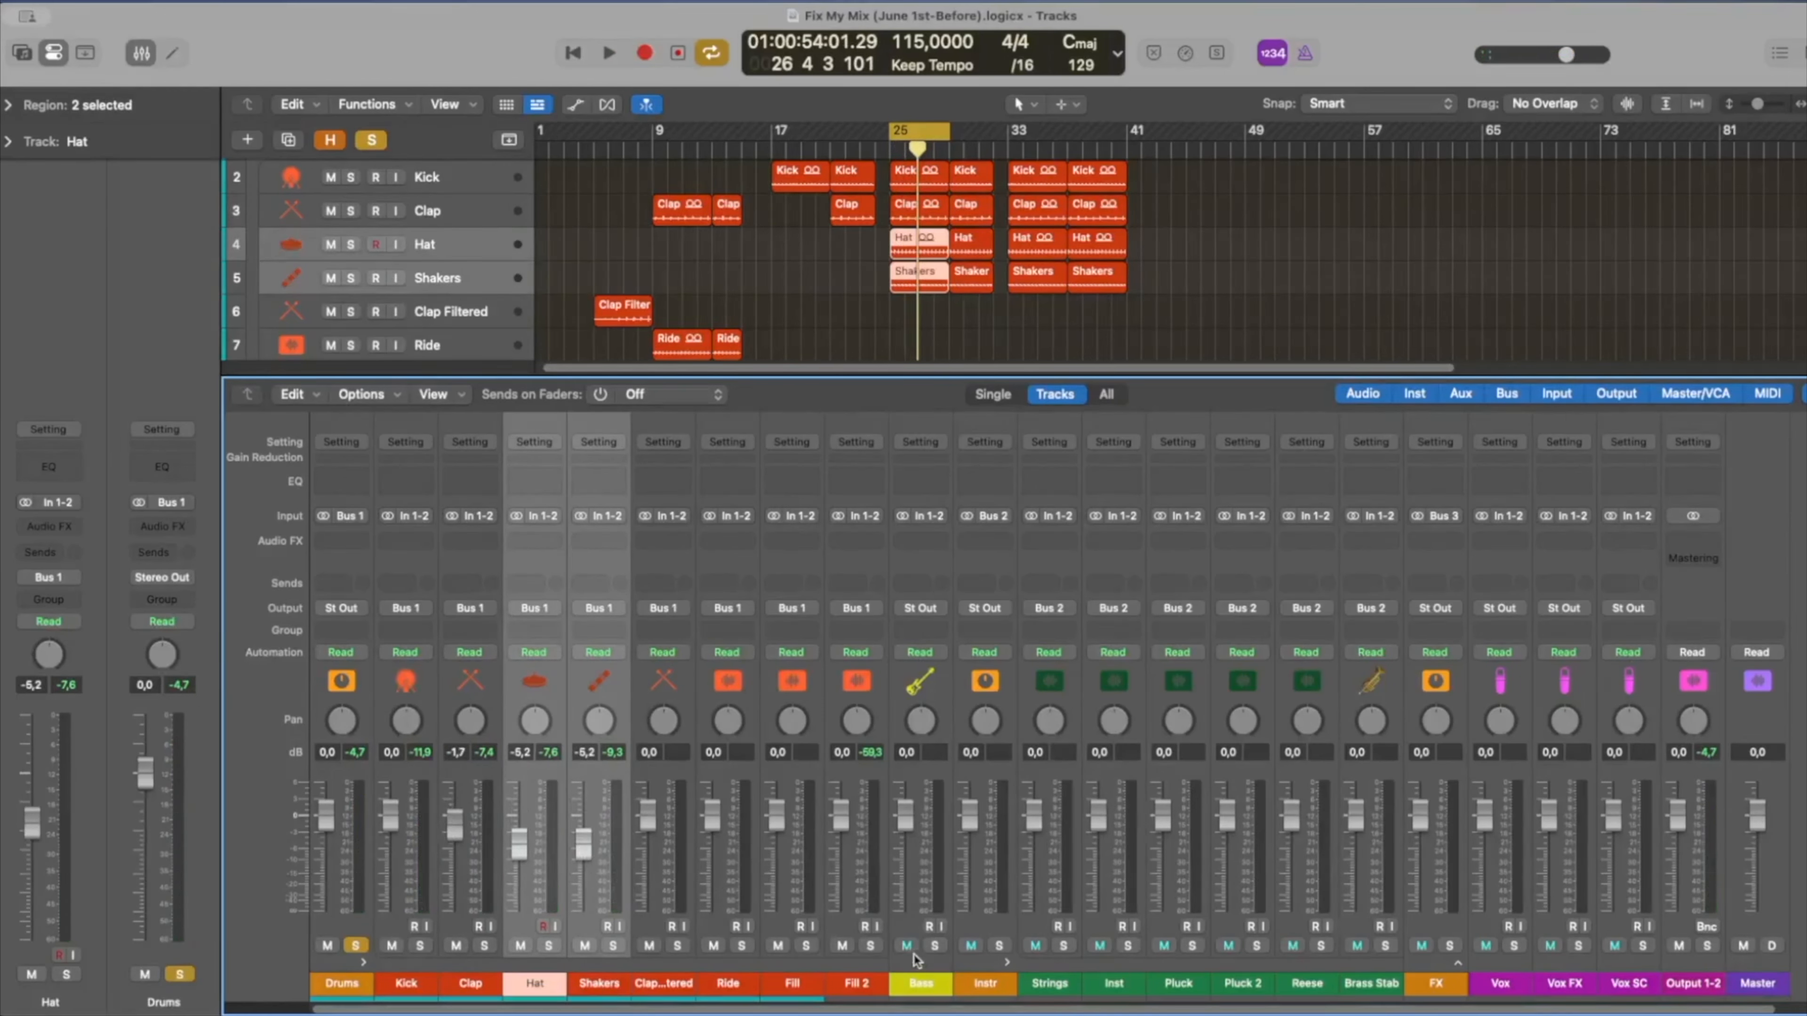
- Audition the Bass together with the Drums, then stop playback and solo the Vox SC channel
click(924, 988)
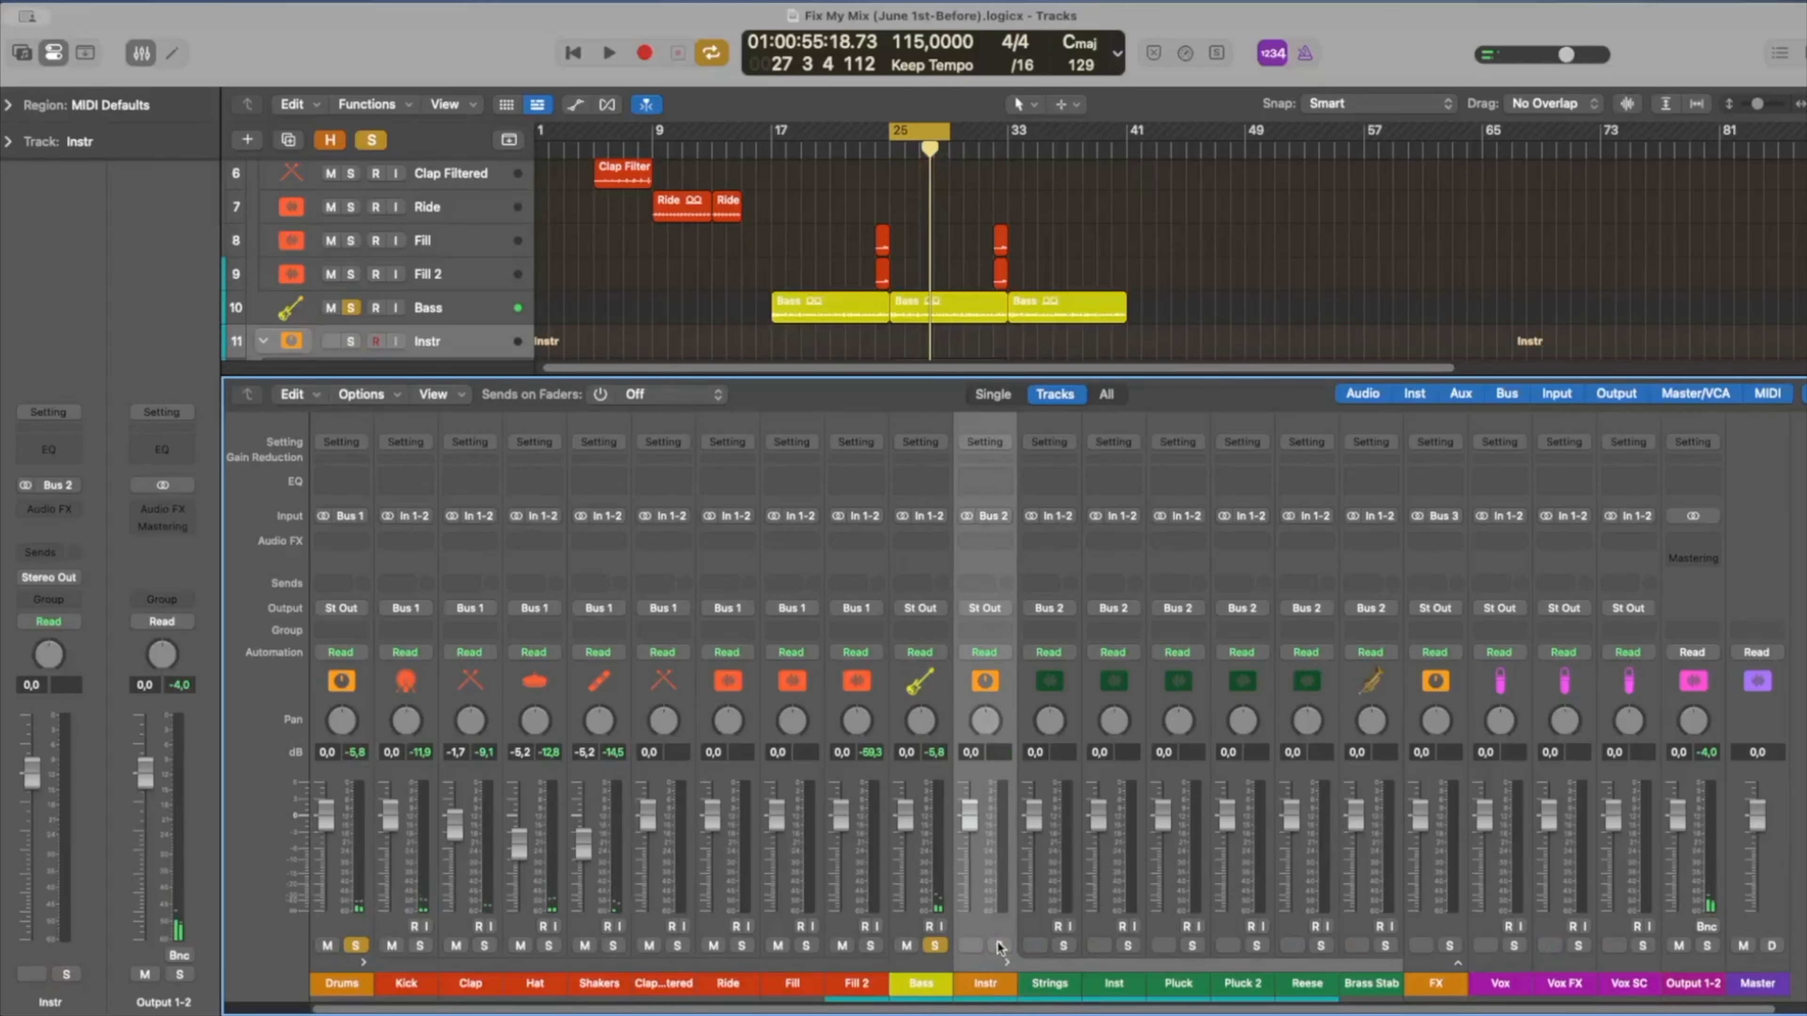
key(space)
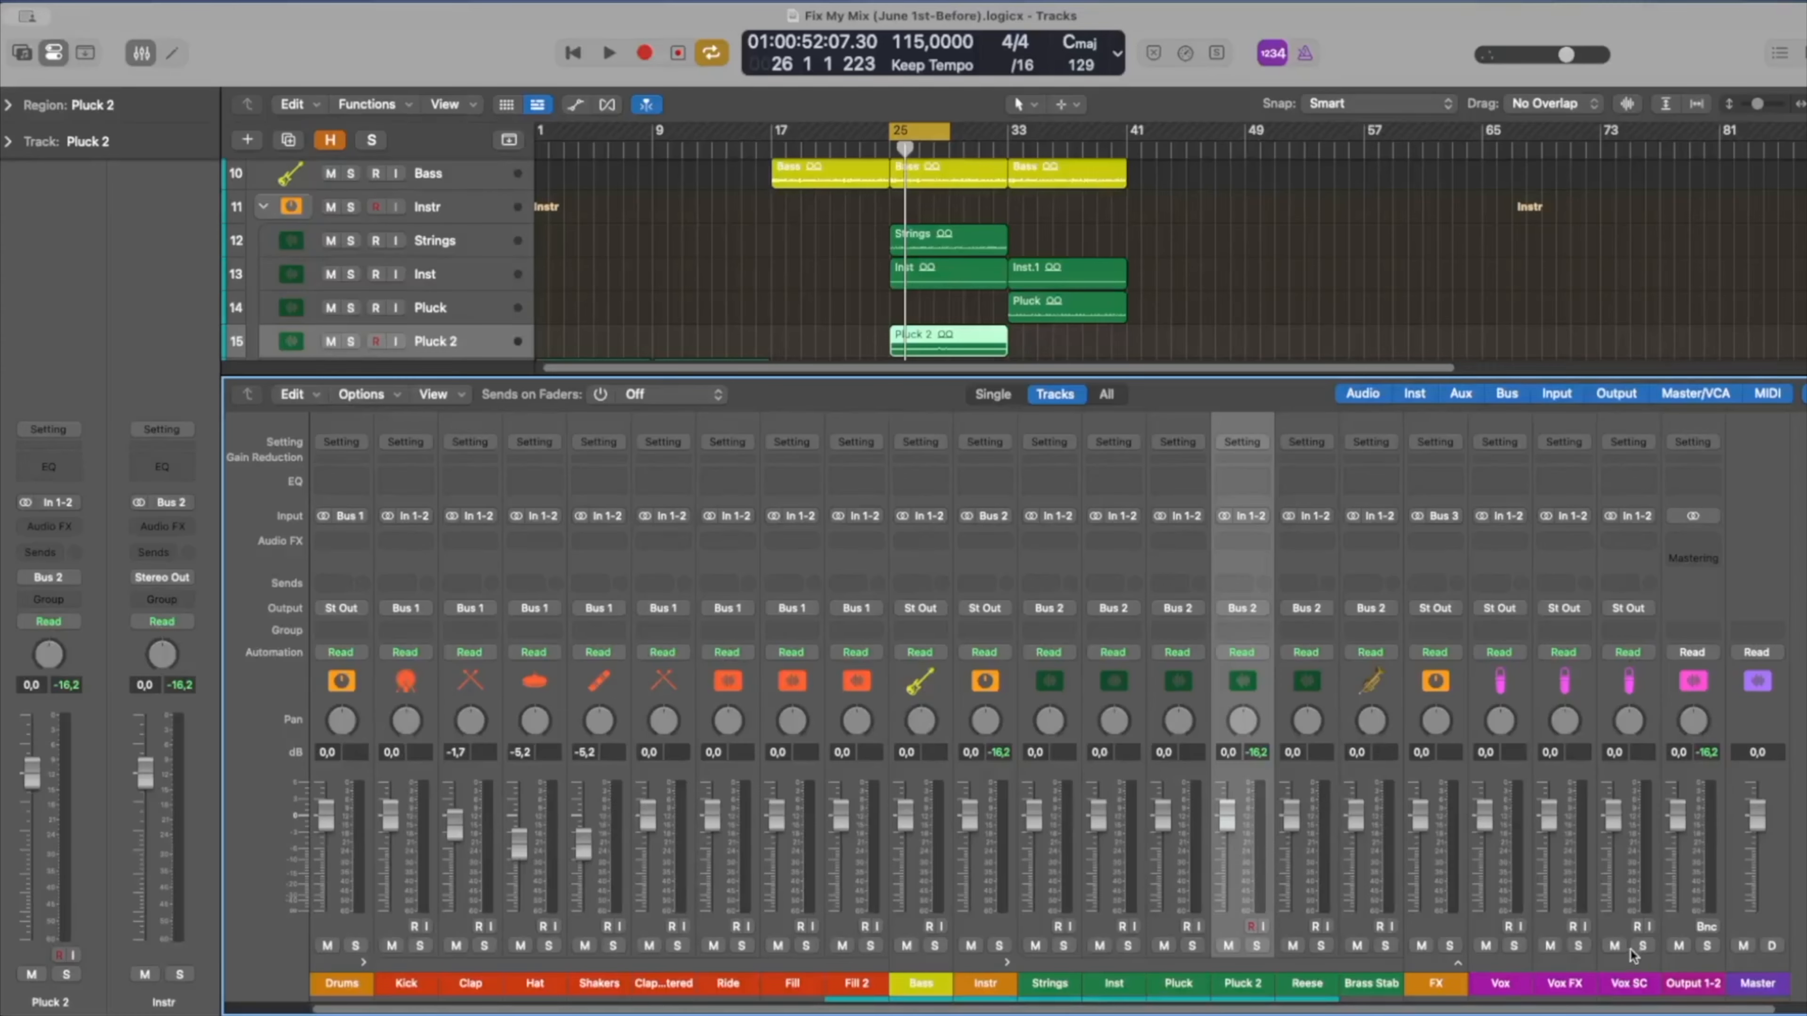
click(1643, 946)
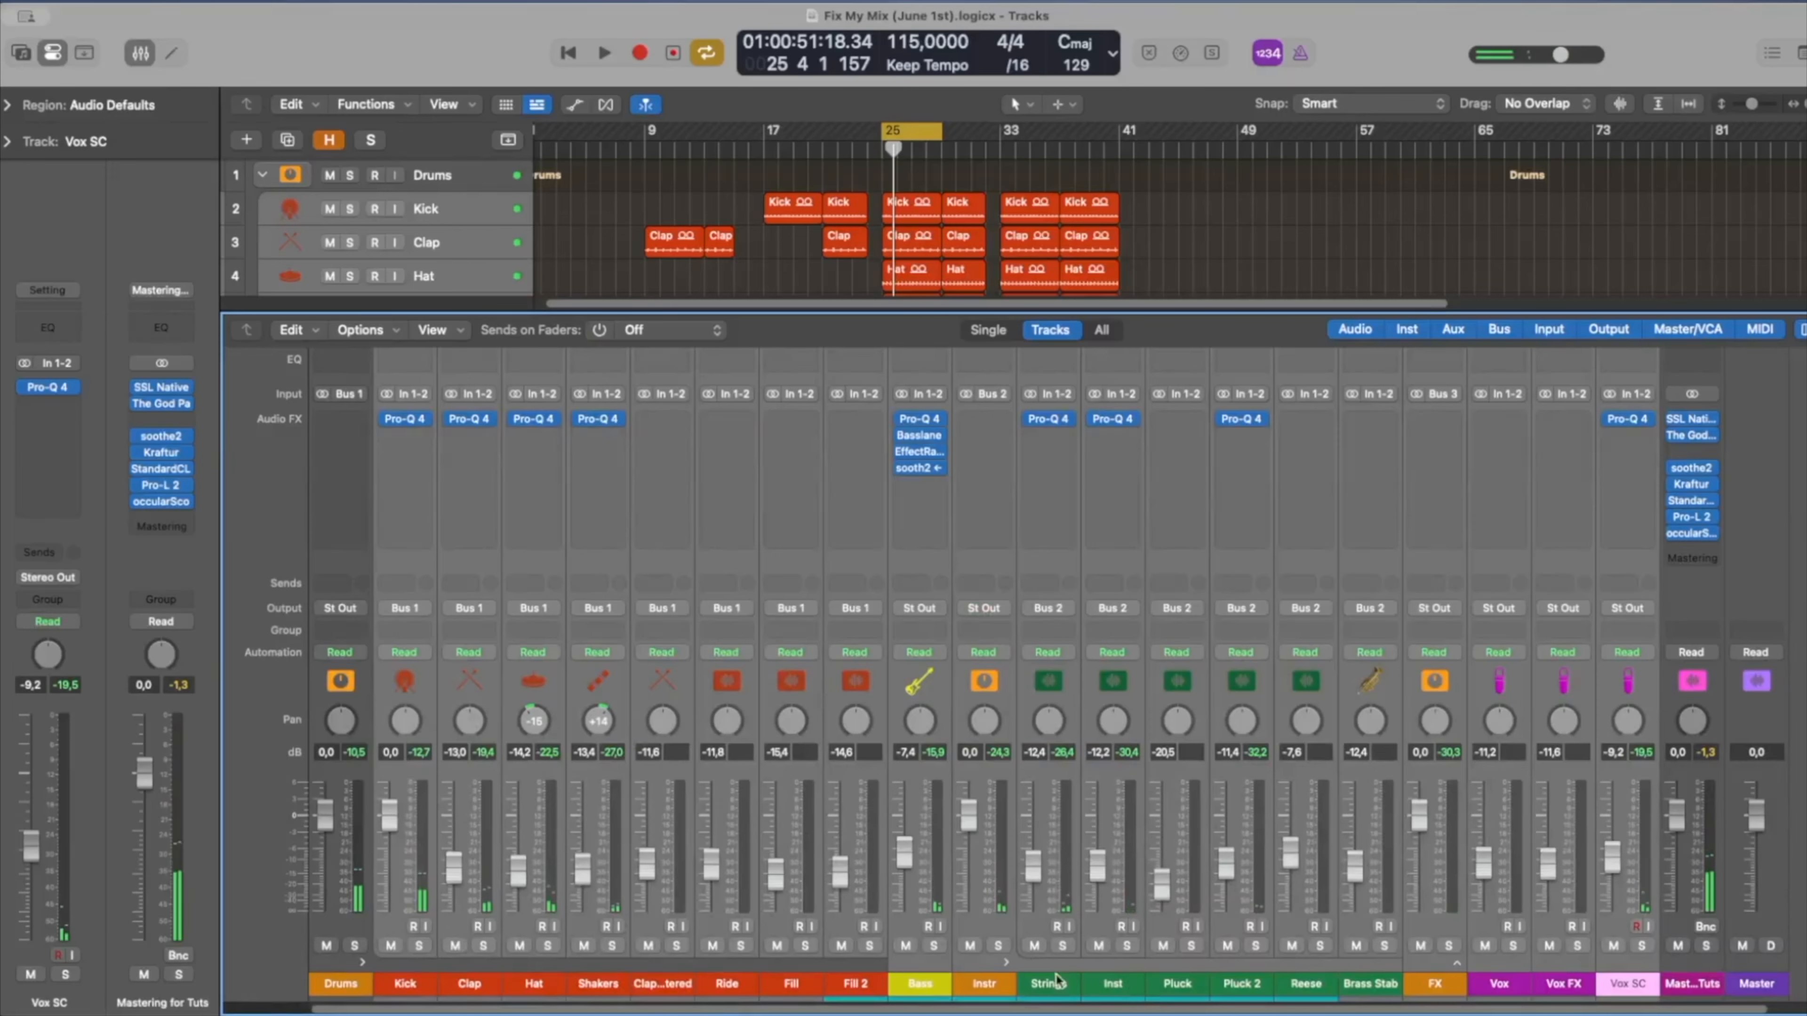
- Bypass the Pro-Q 4 equalizers on the channels from Kick through Pluck 2, then select the Bass channel
click(1049, 983)
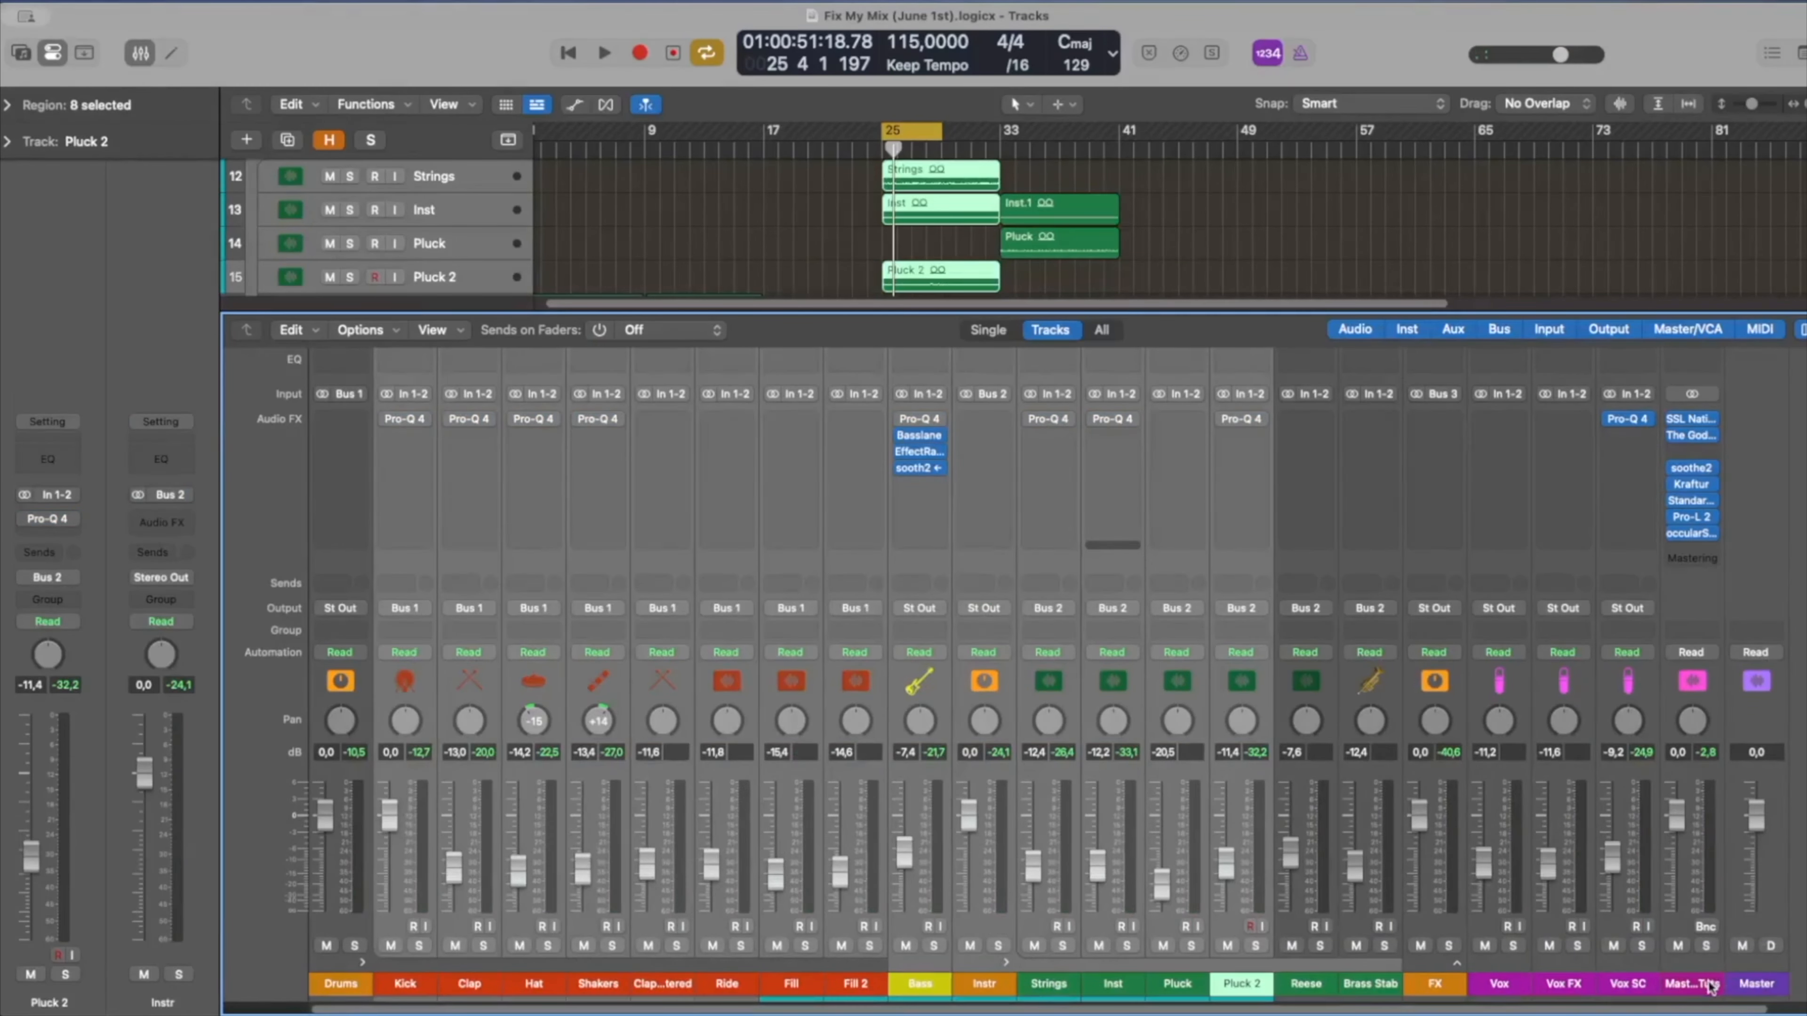
click(1711, 986)
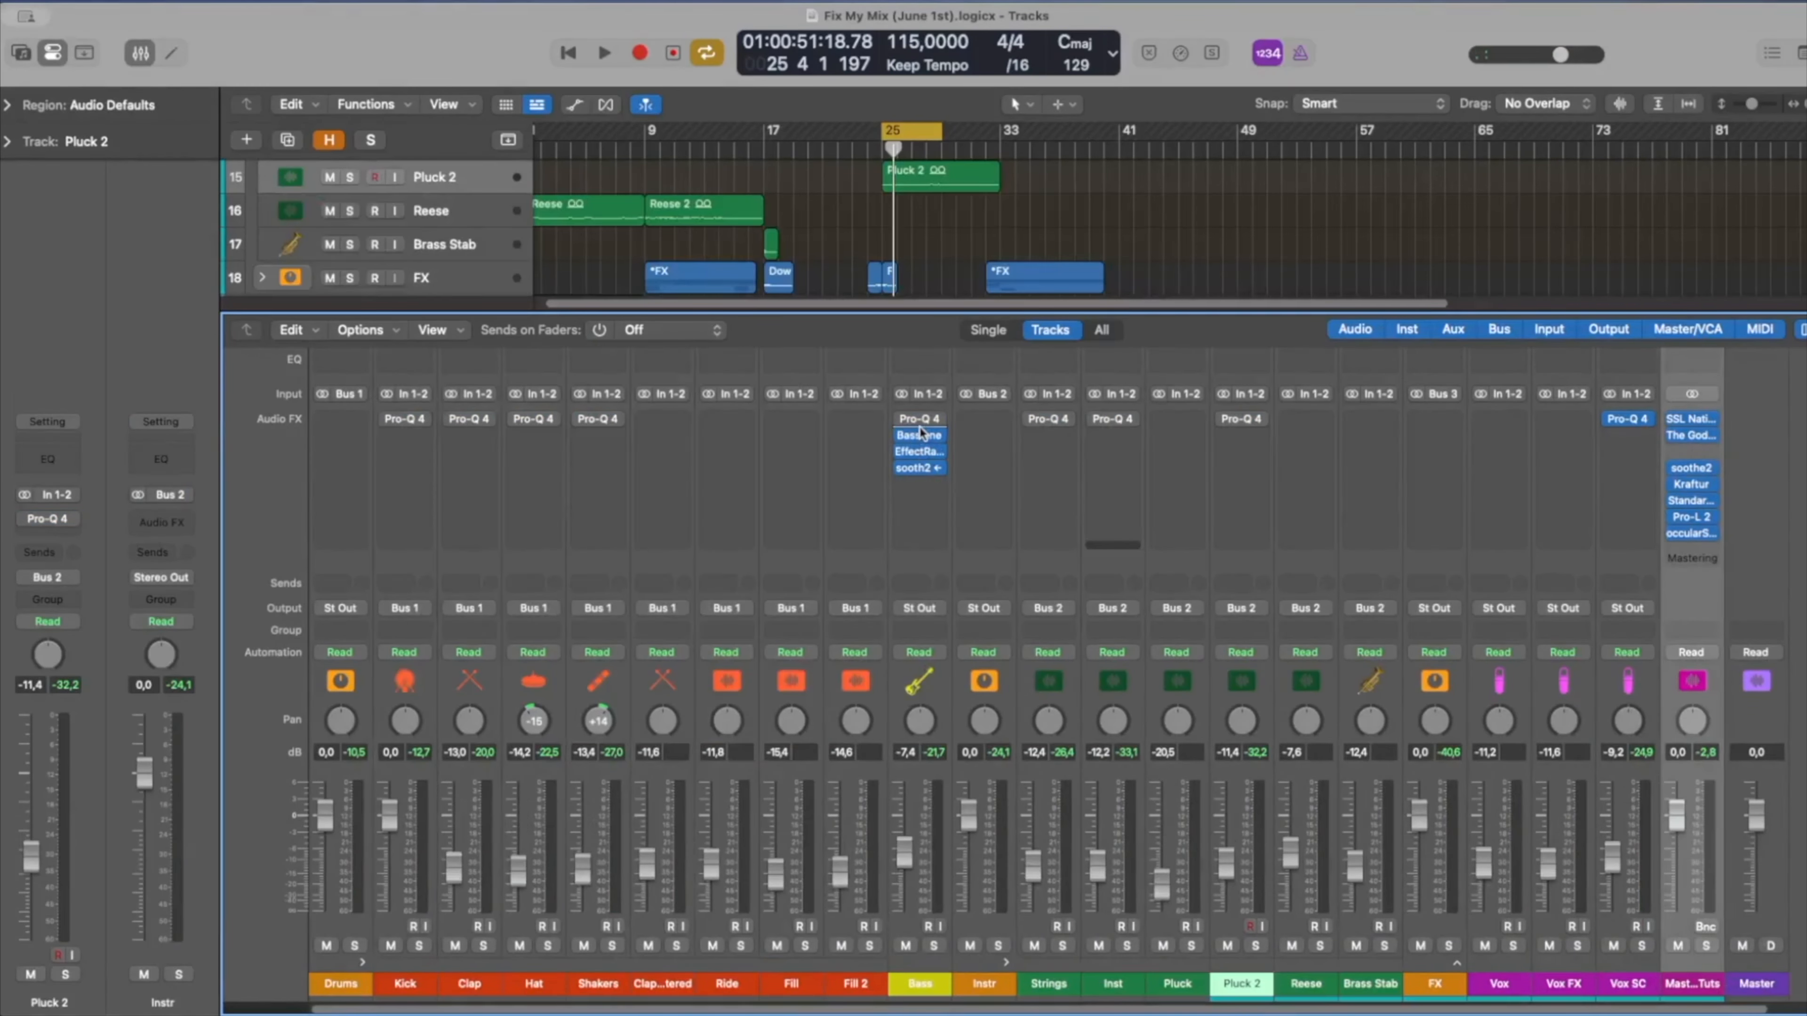
click(925, 986)
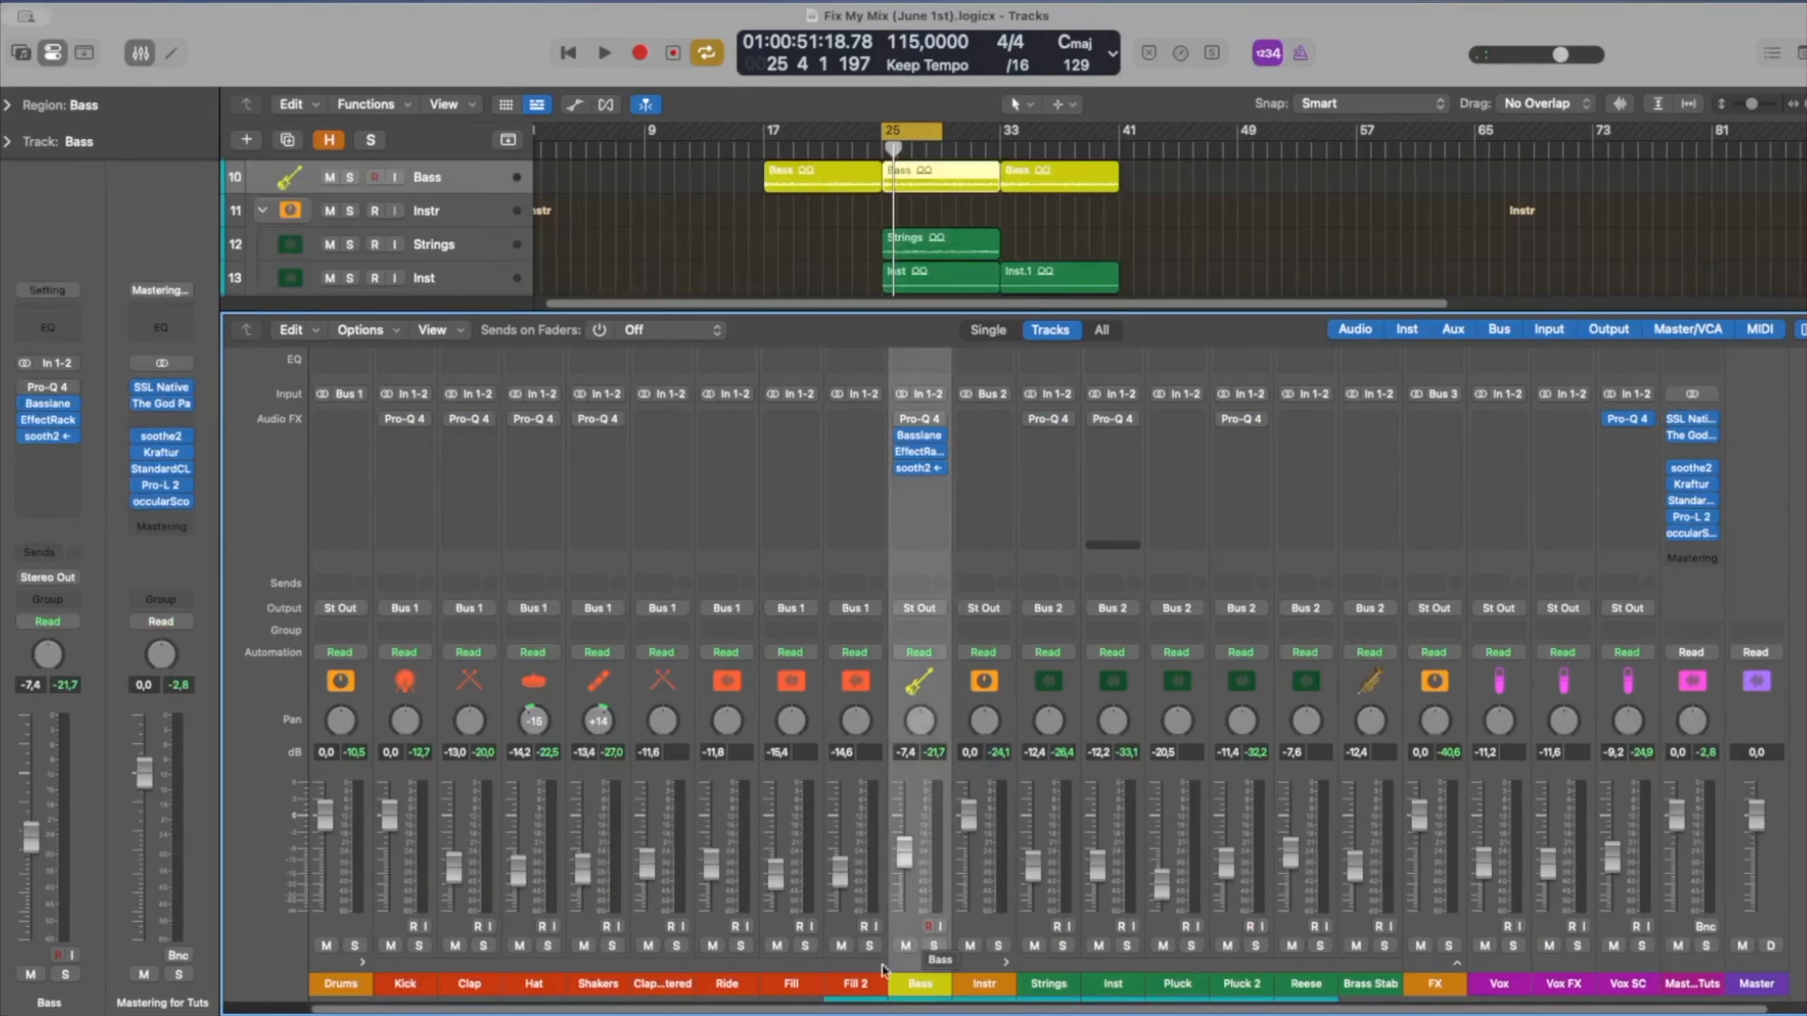
- Solo the Kick, open its Pro-Q 4, and compare the sound with the Kick and Bass Pro-Q 4 bypassed and enabled
click(406, 986)
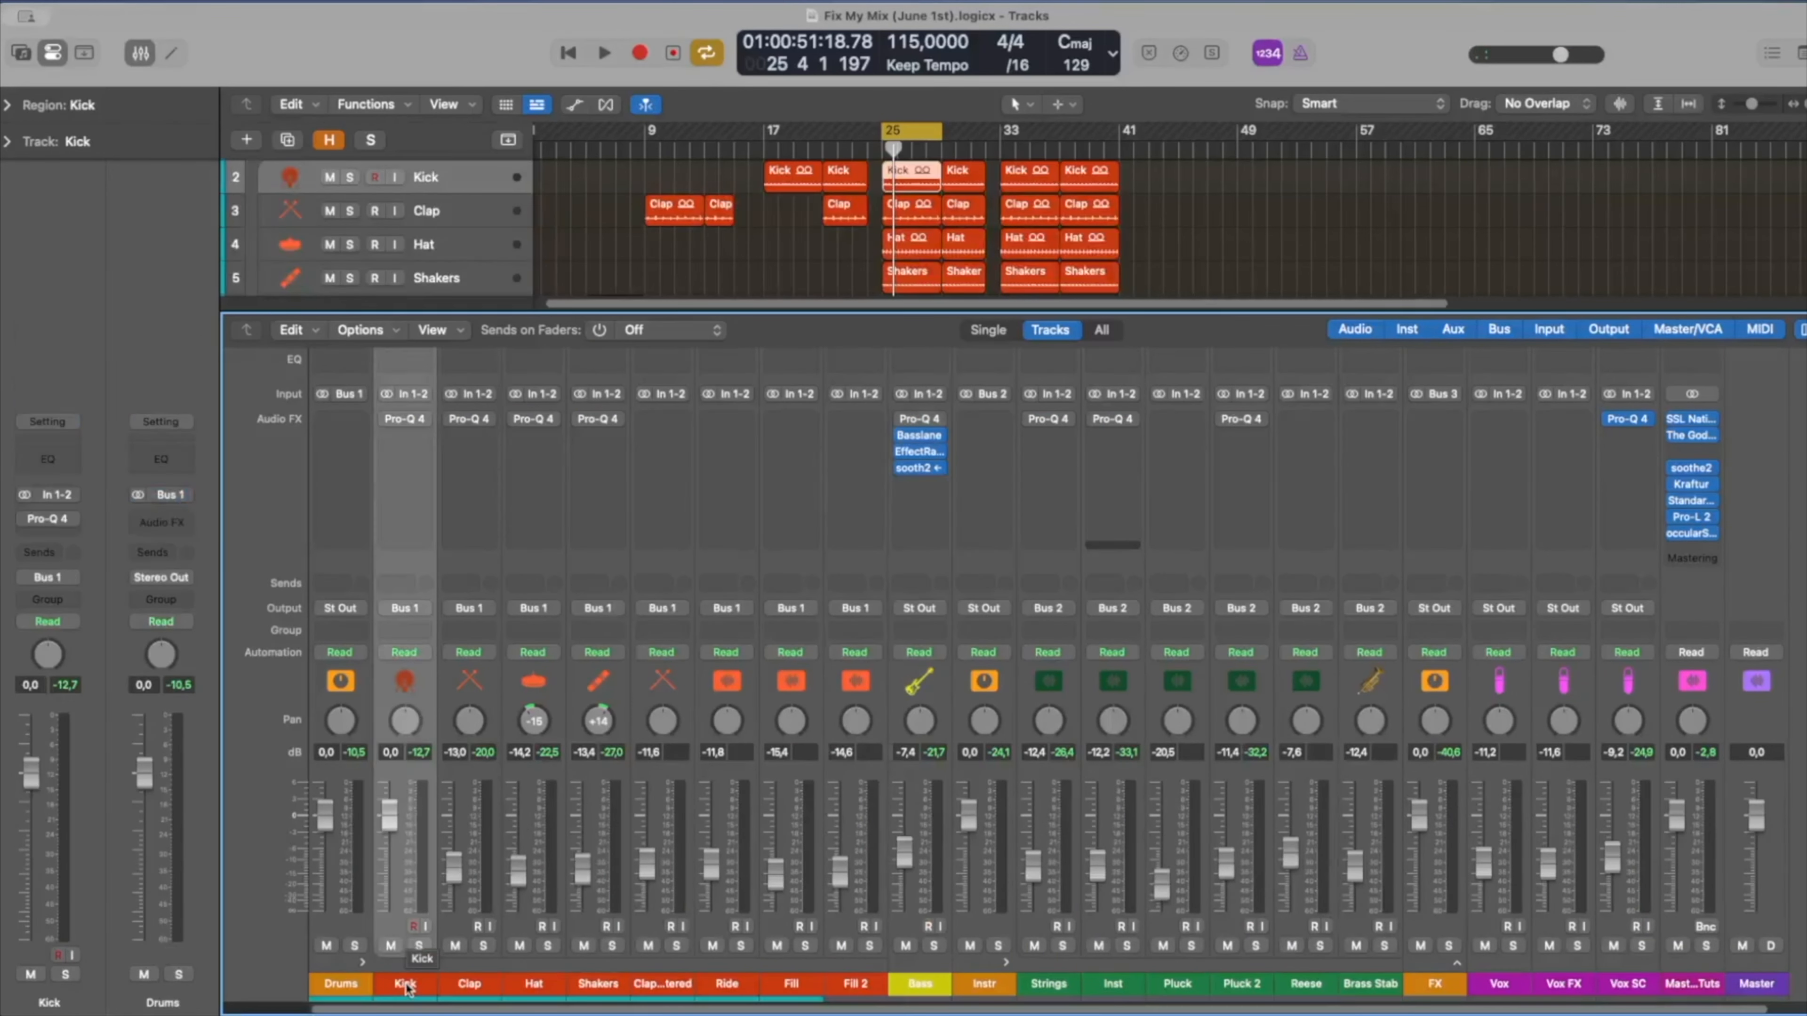
click(419, 945)
click(412, 420)
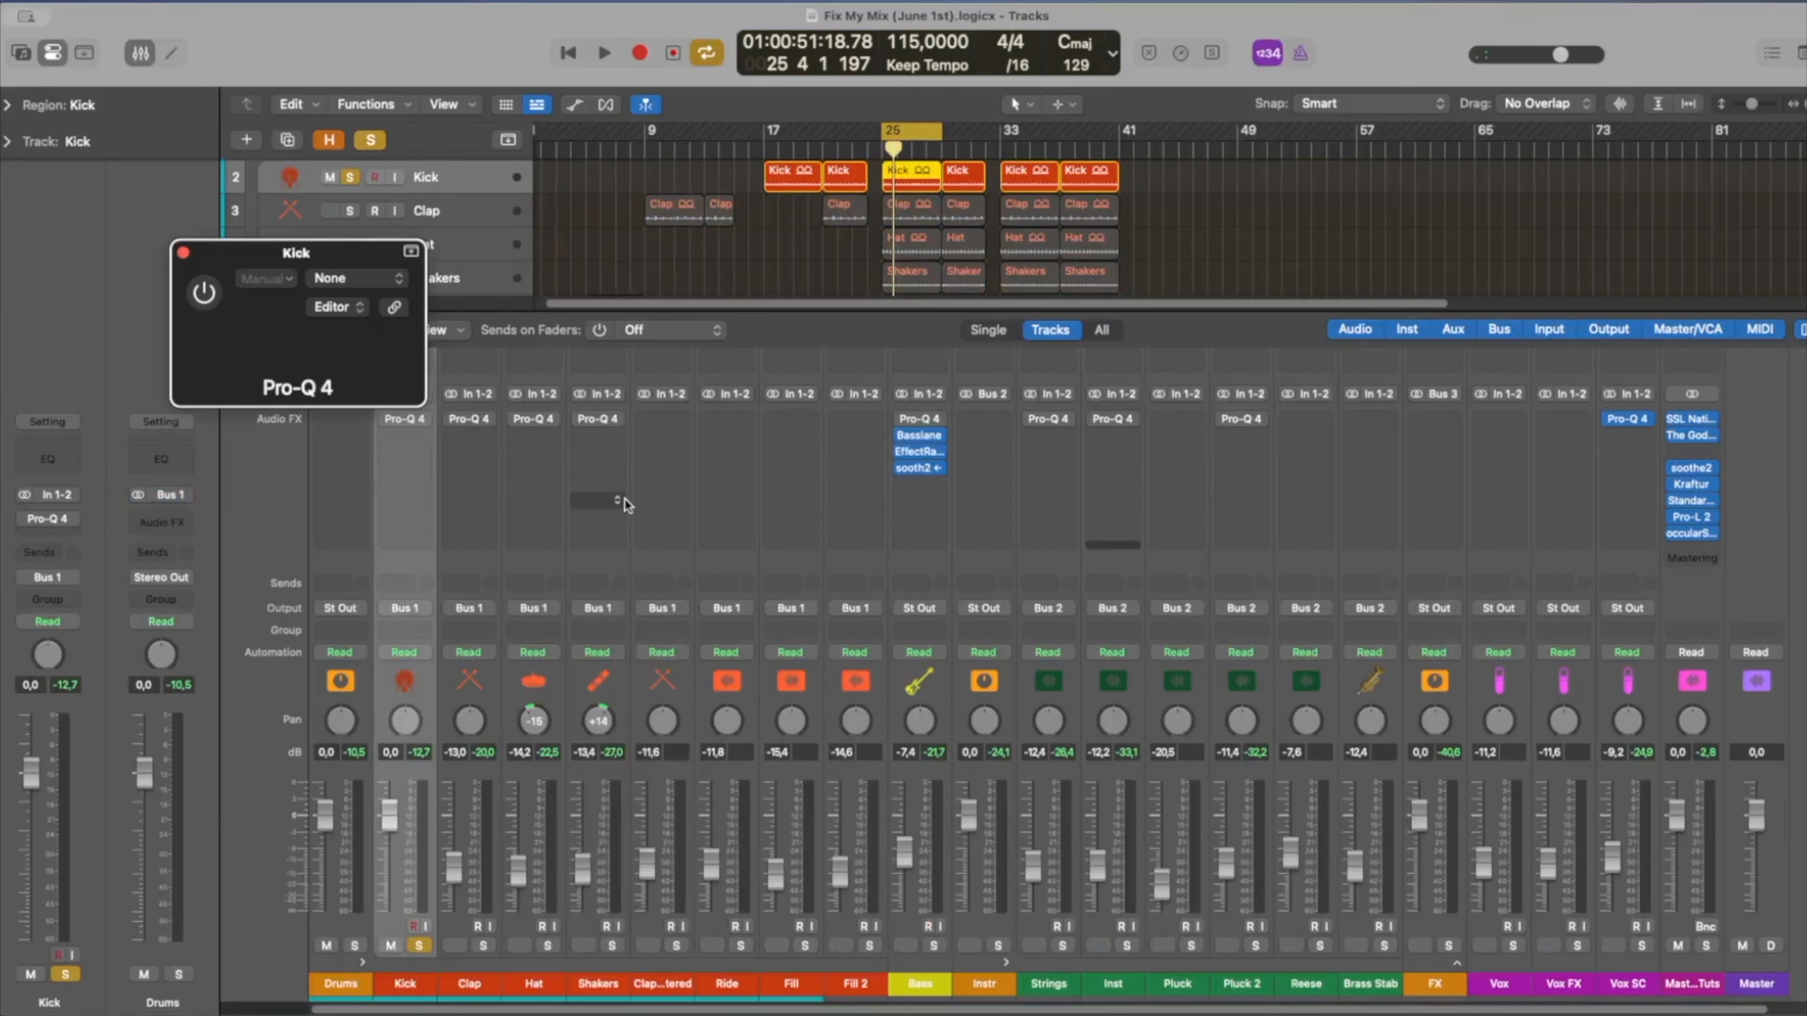
drag(688, 249, 1034, 169)
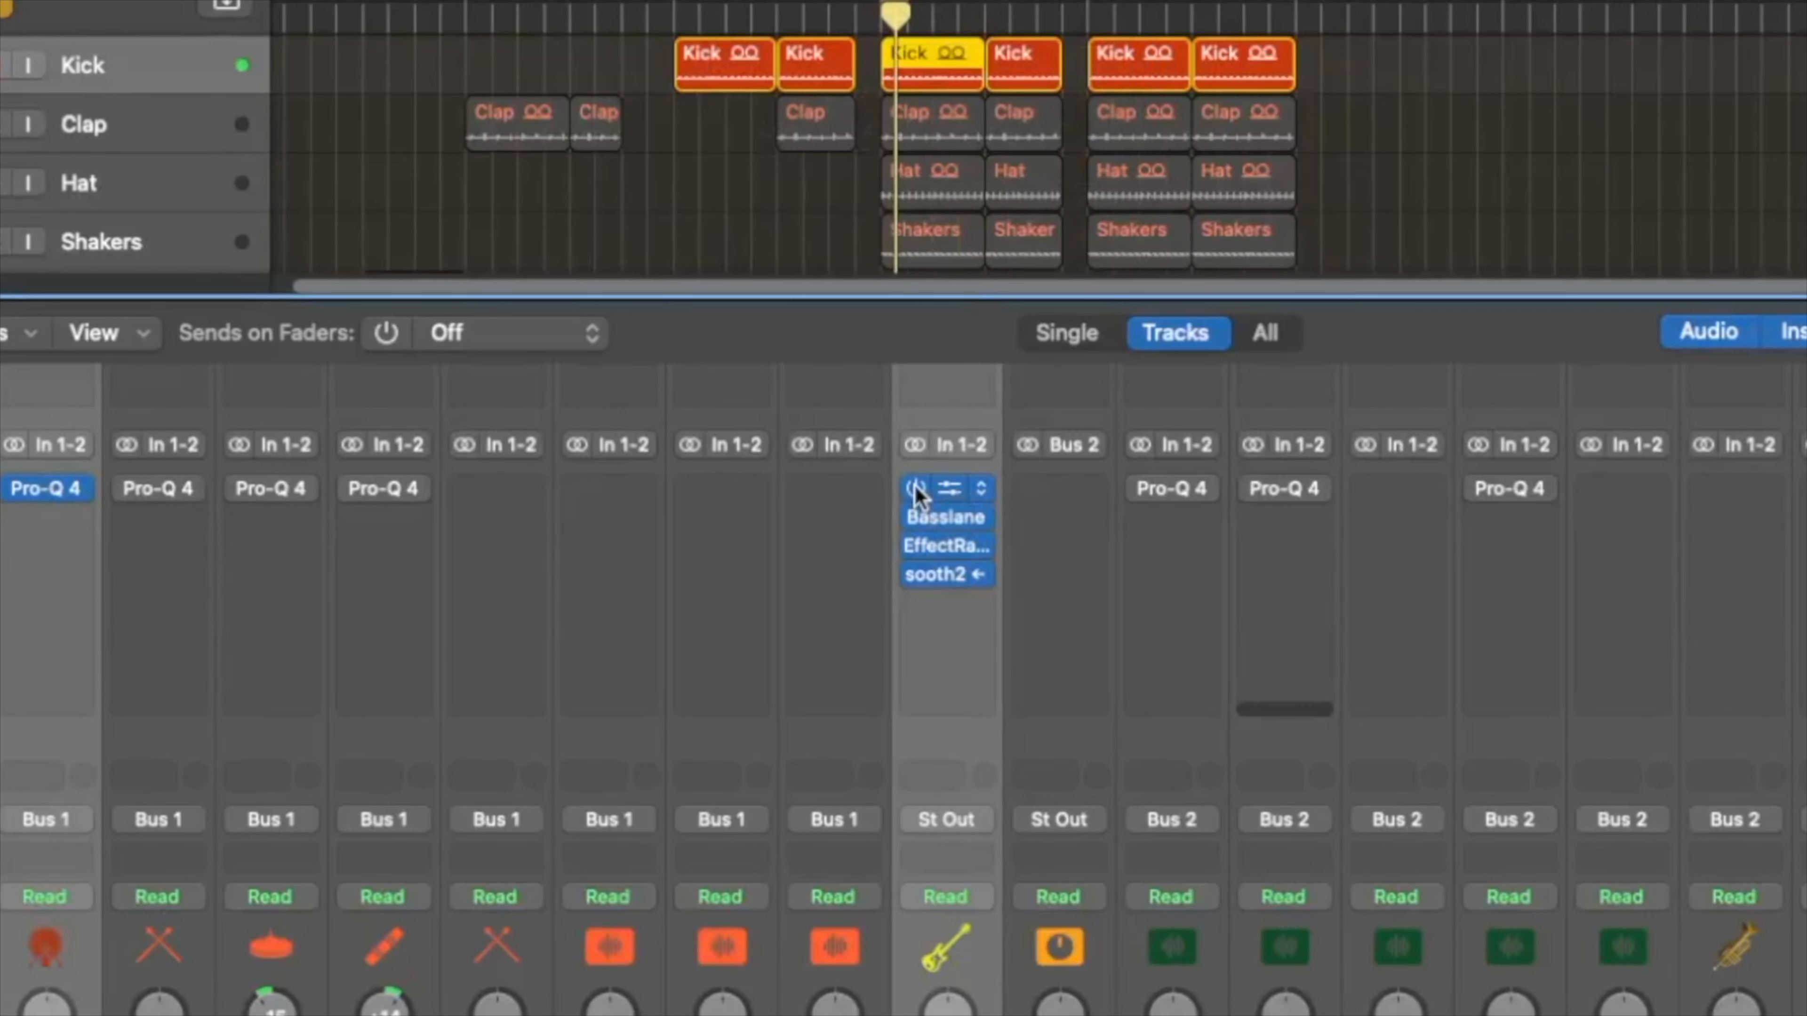
click(915, 489)
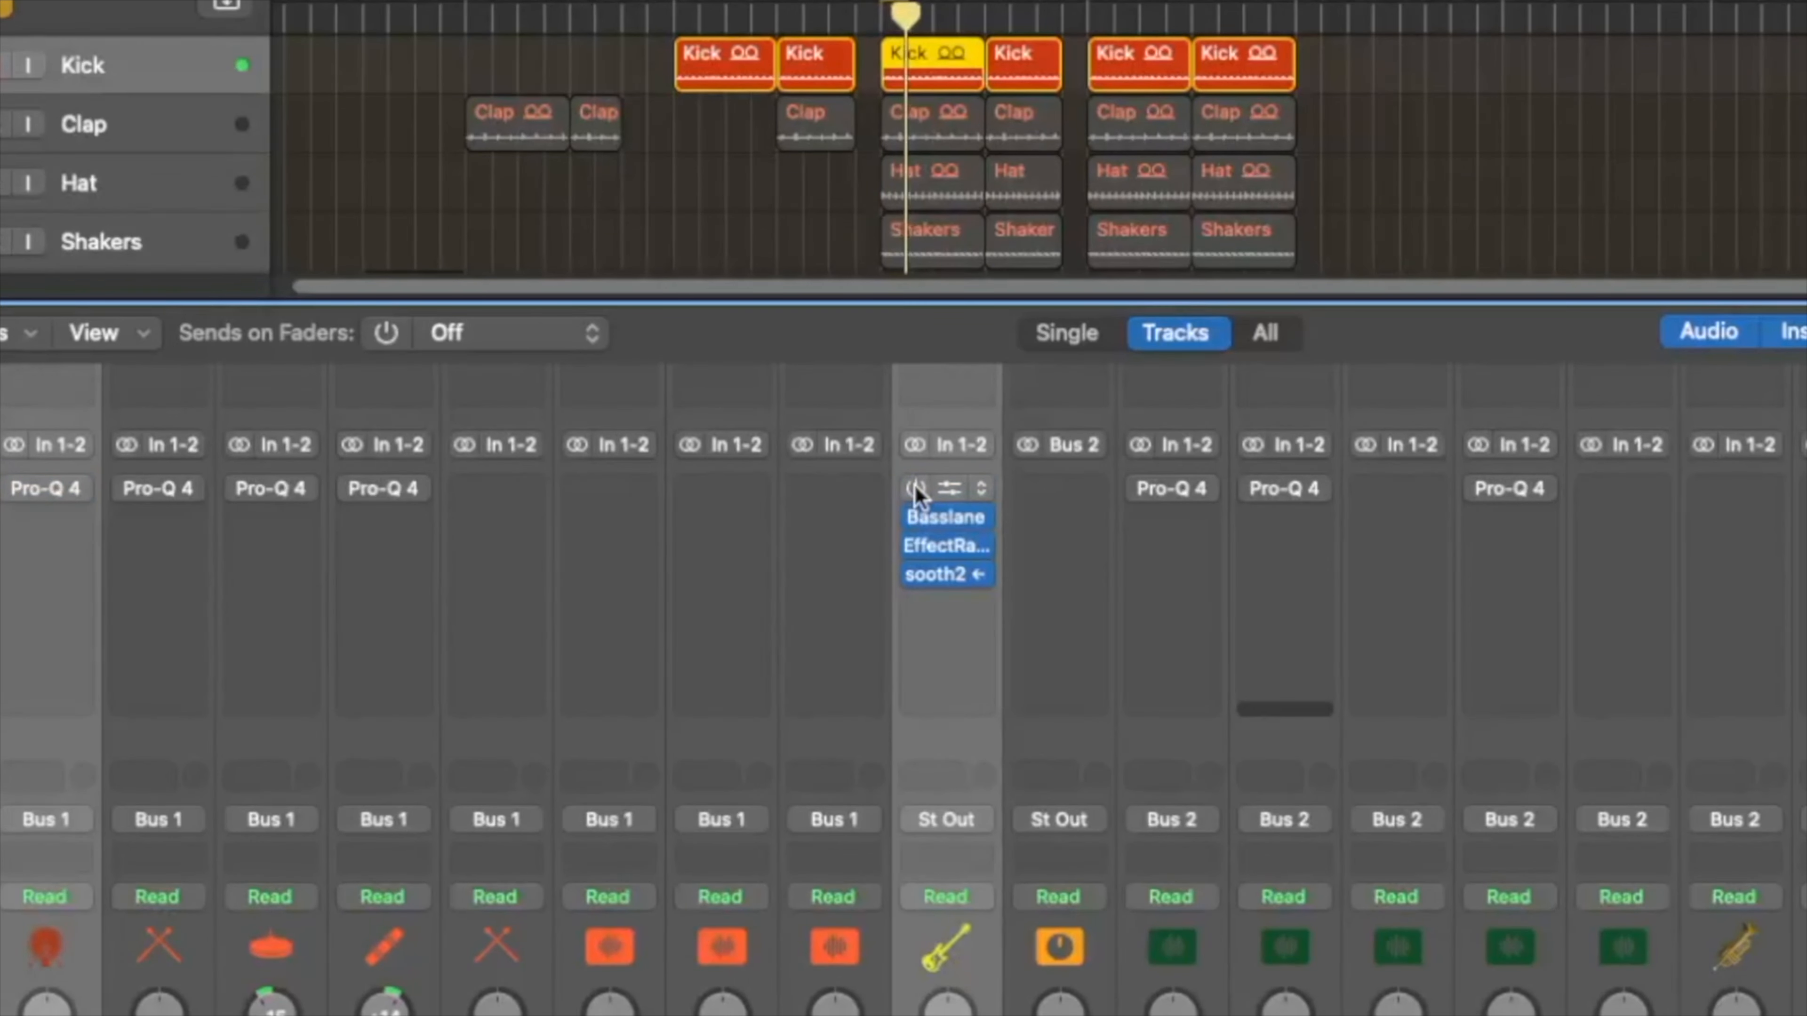
click(916, 489)
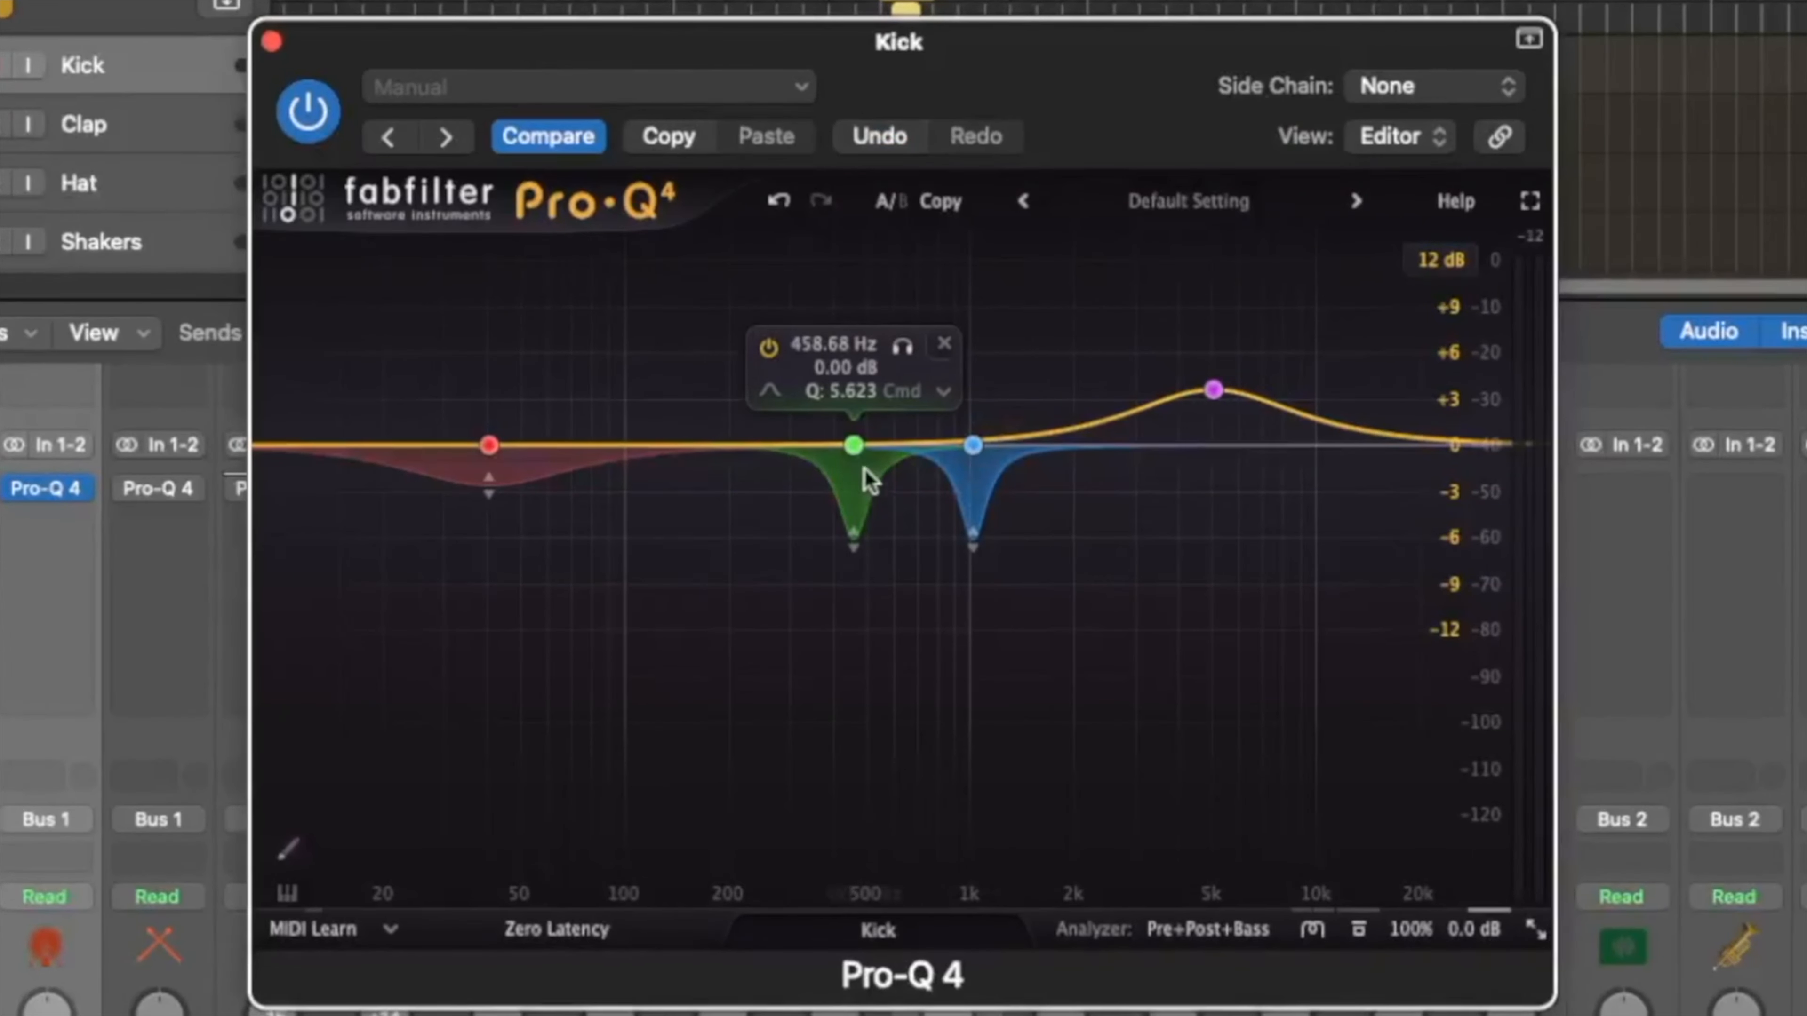
- Inspect the 1016.6 Hz and 458.68 Hz dynamic bands of the Kick's Pro-Q 4 and play the loop
click(973, 446)
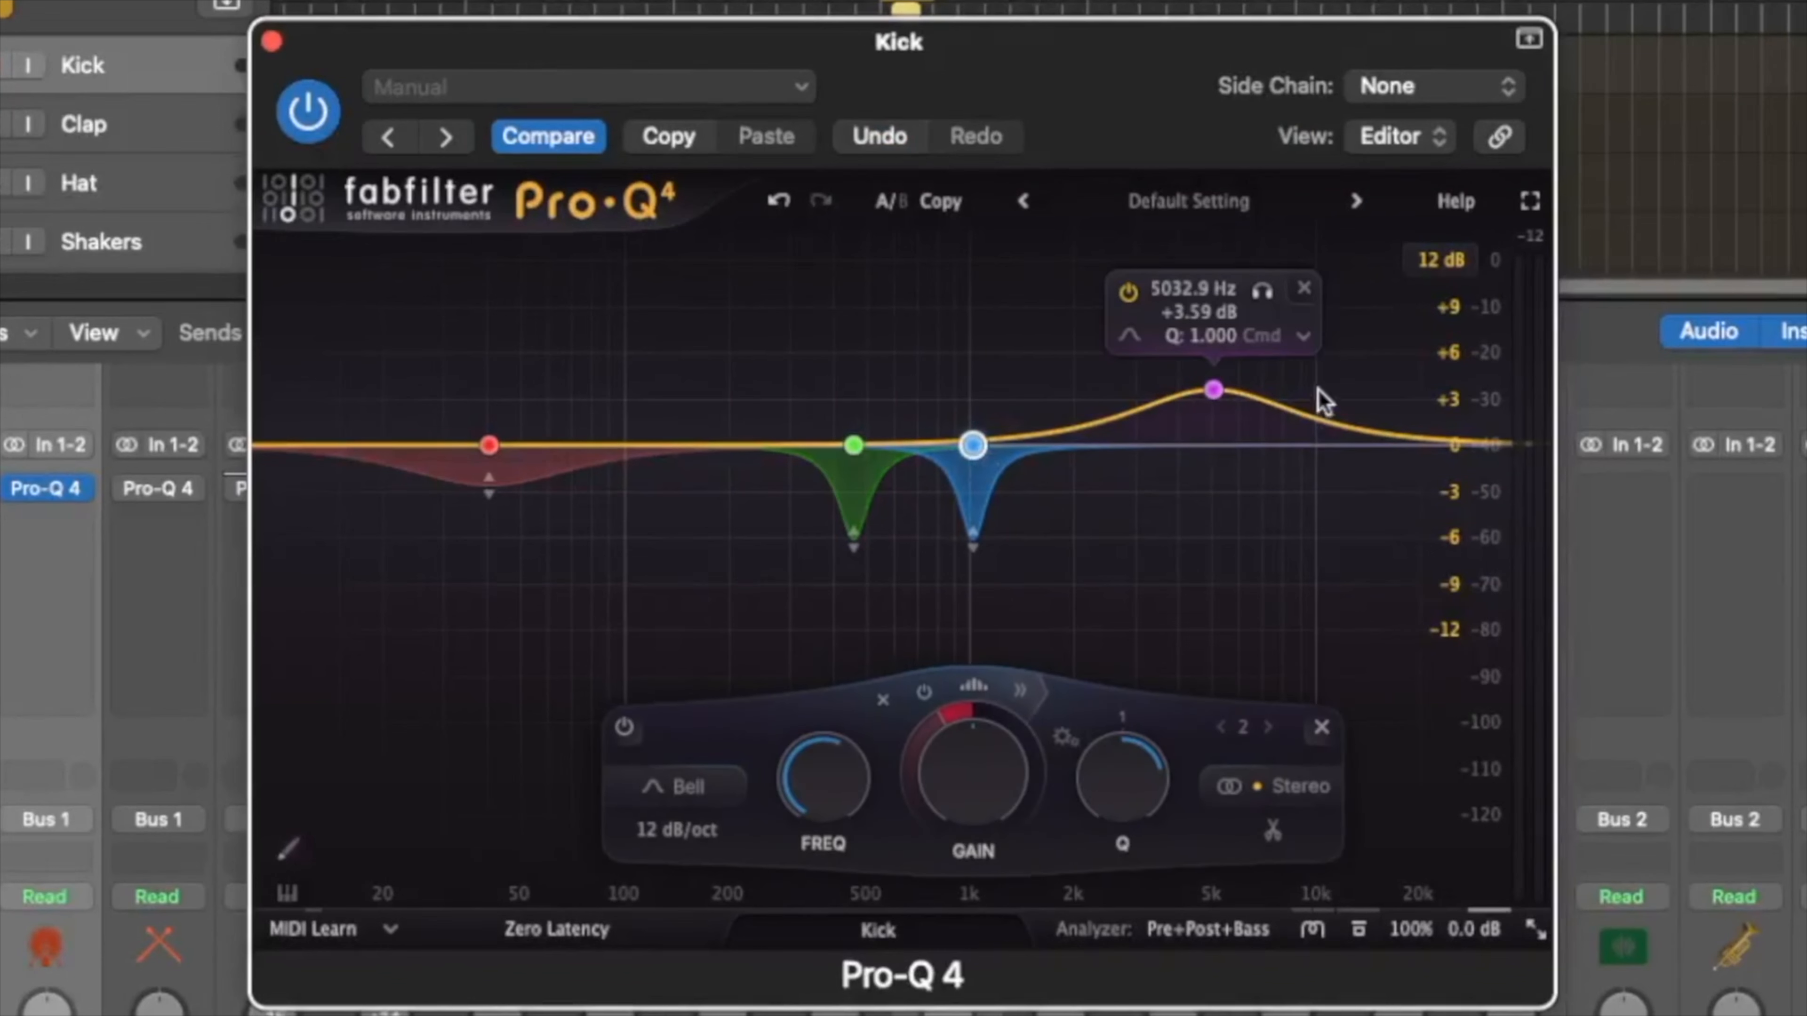
click(854, 445)
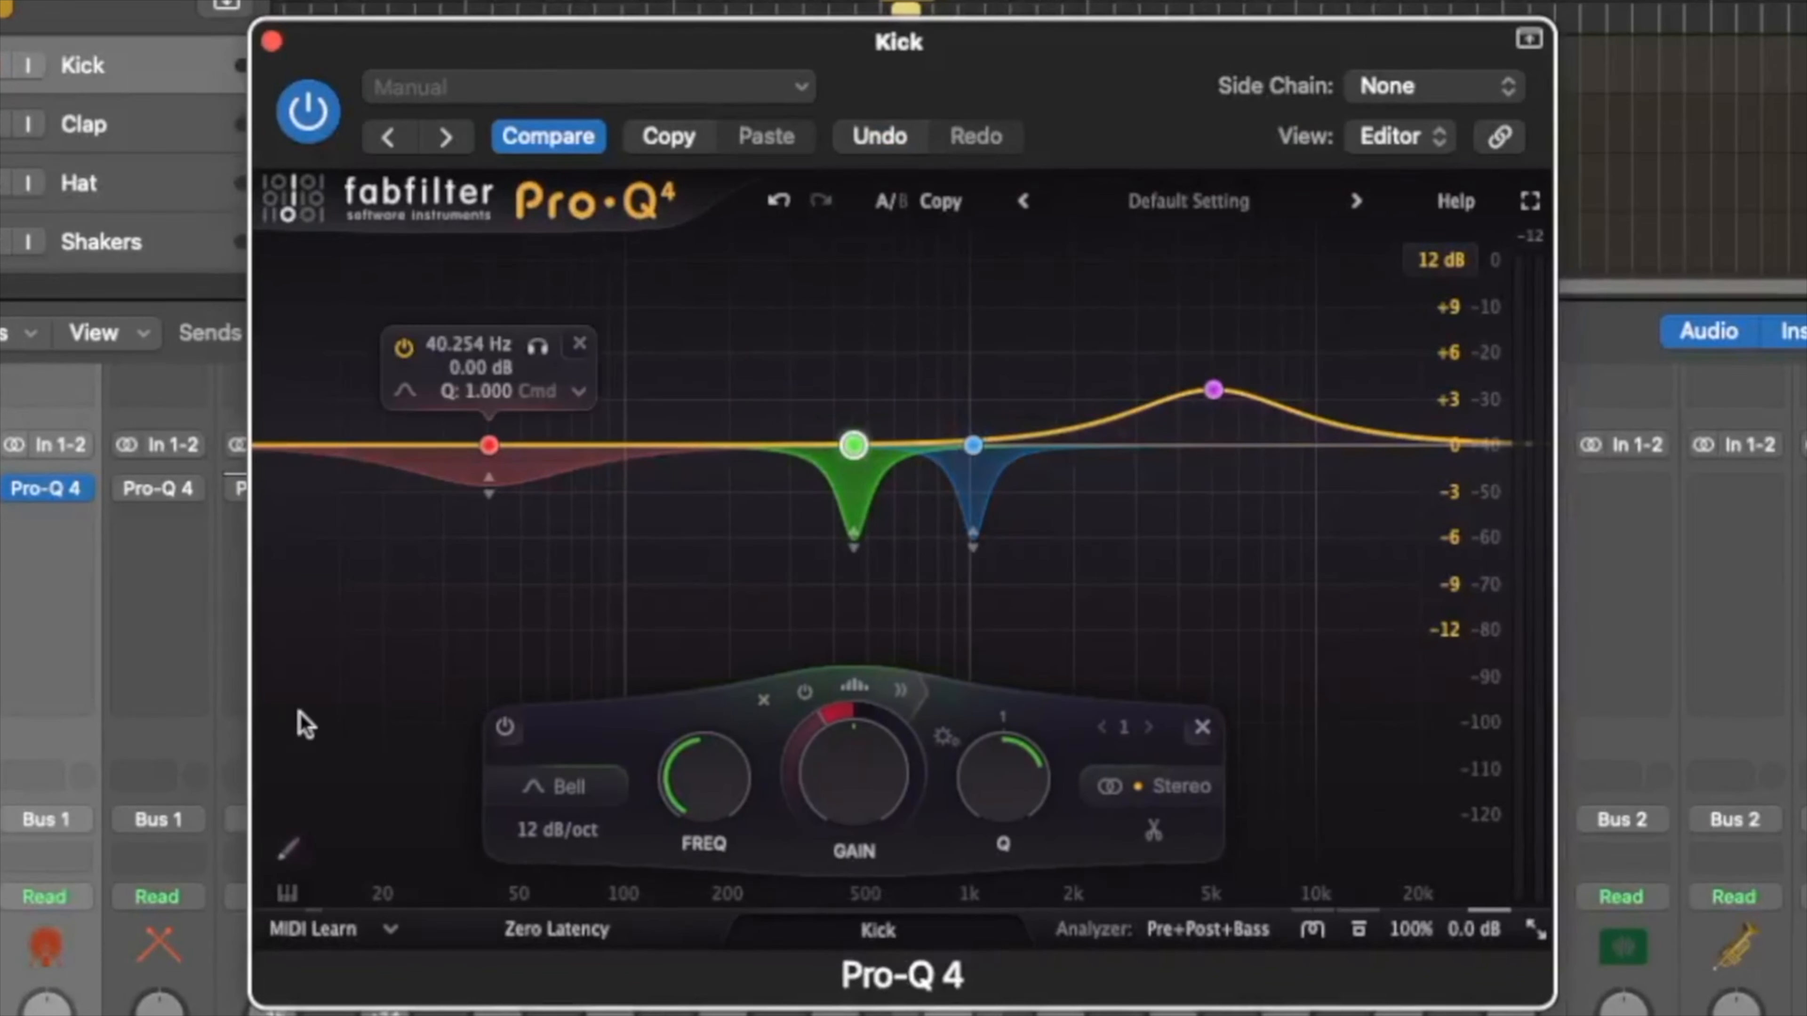
click(68, 1012)
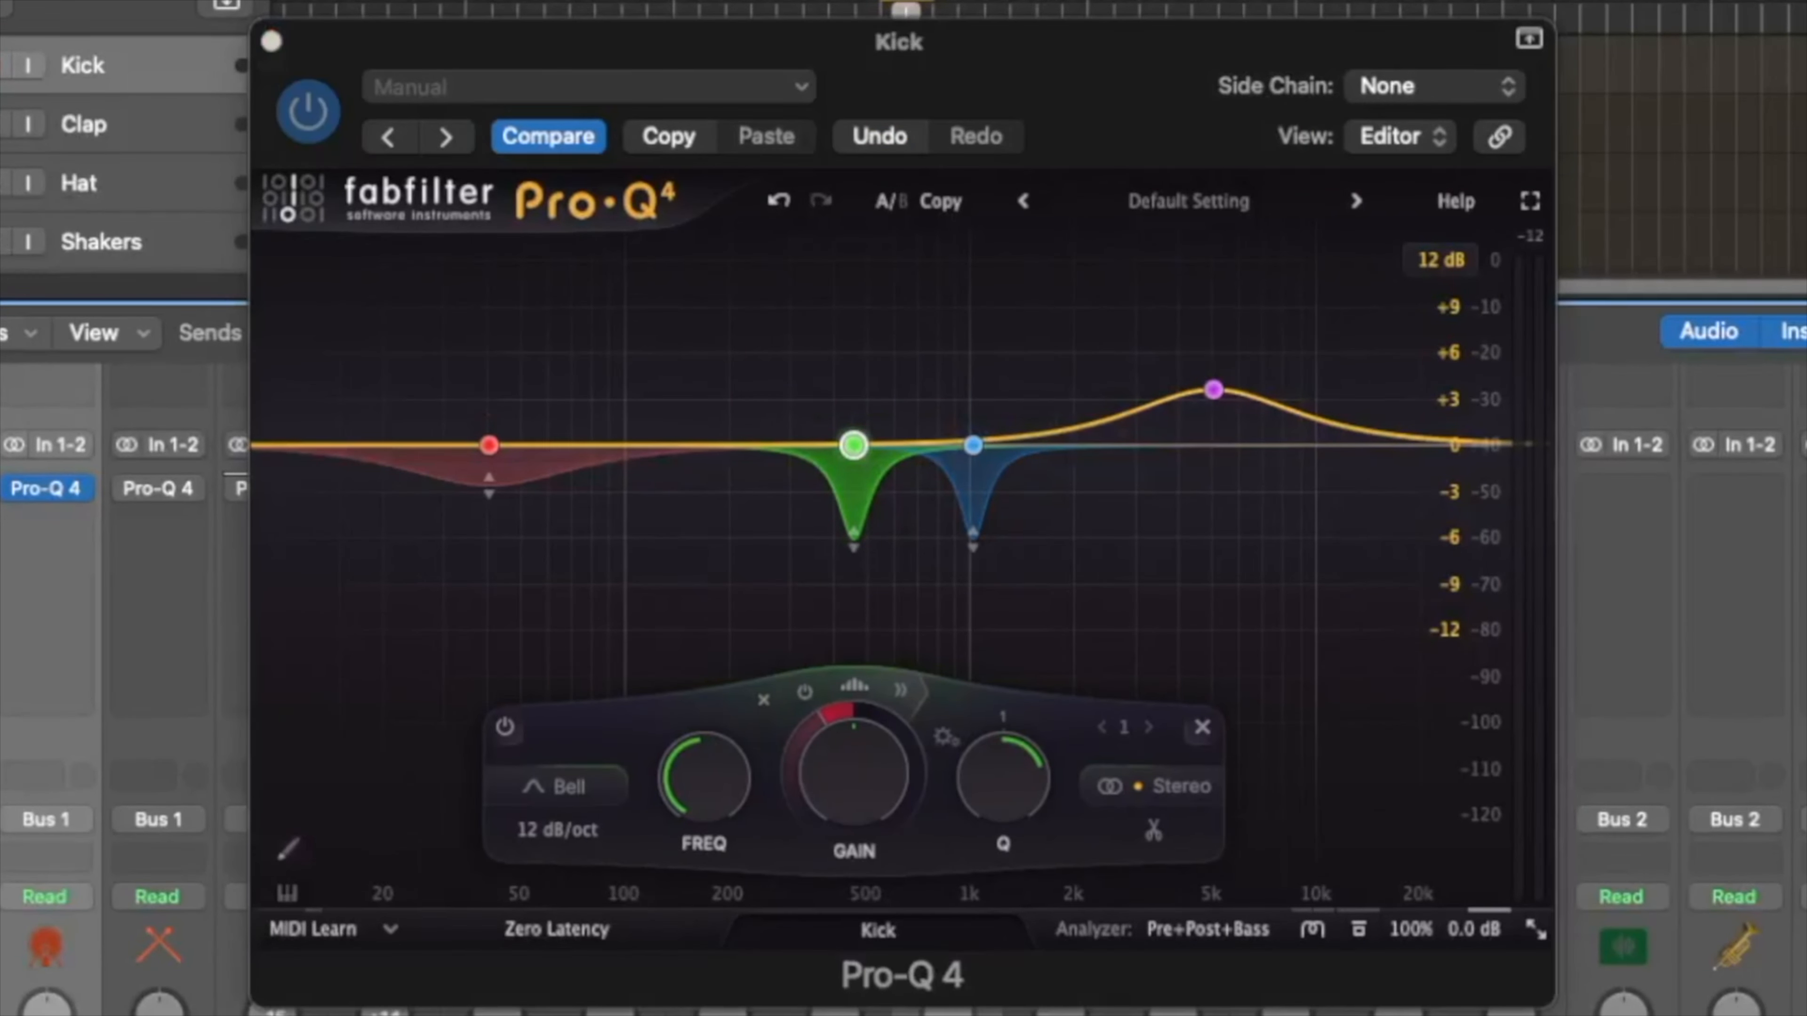
key(space)
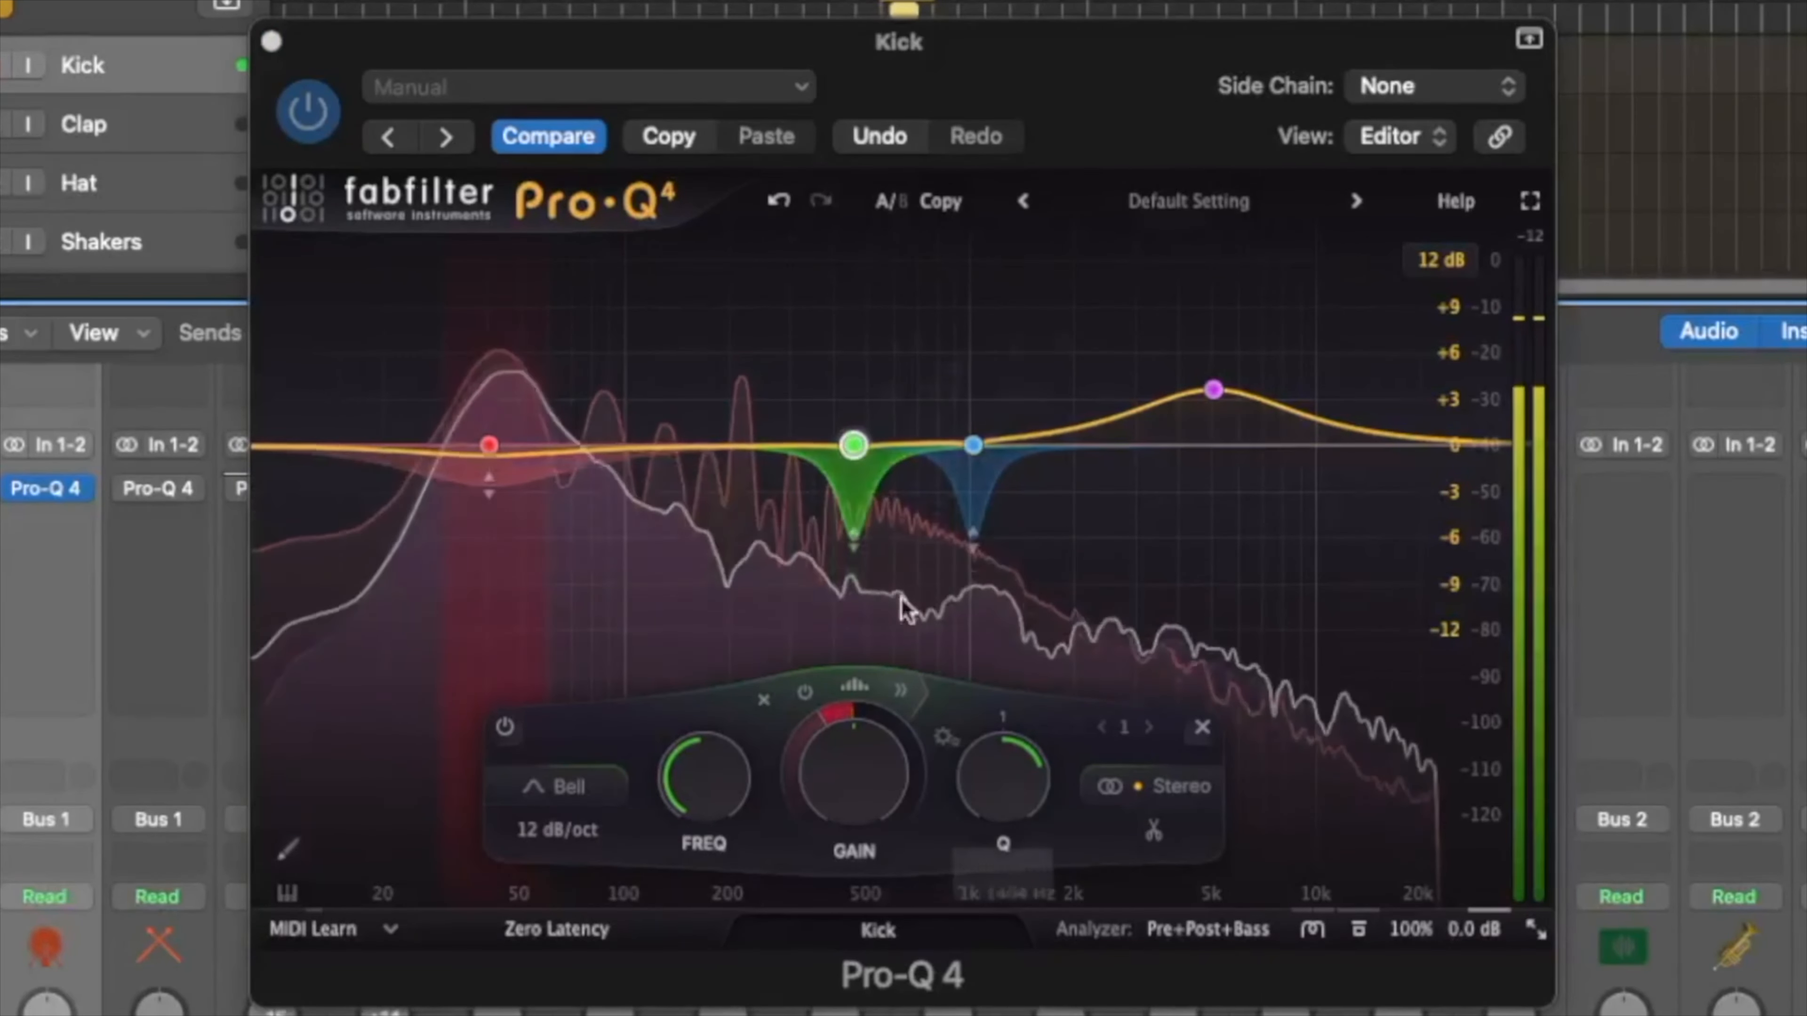
key(space)
- Listen in isolation to the 458.68 Hz band and the 1016.6 Hz band of the Kick's EQ during playback
click(904, 339)
key(space)
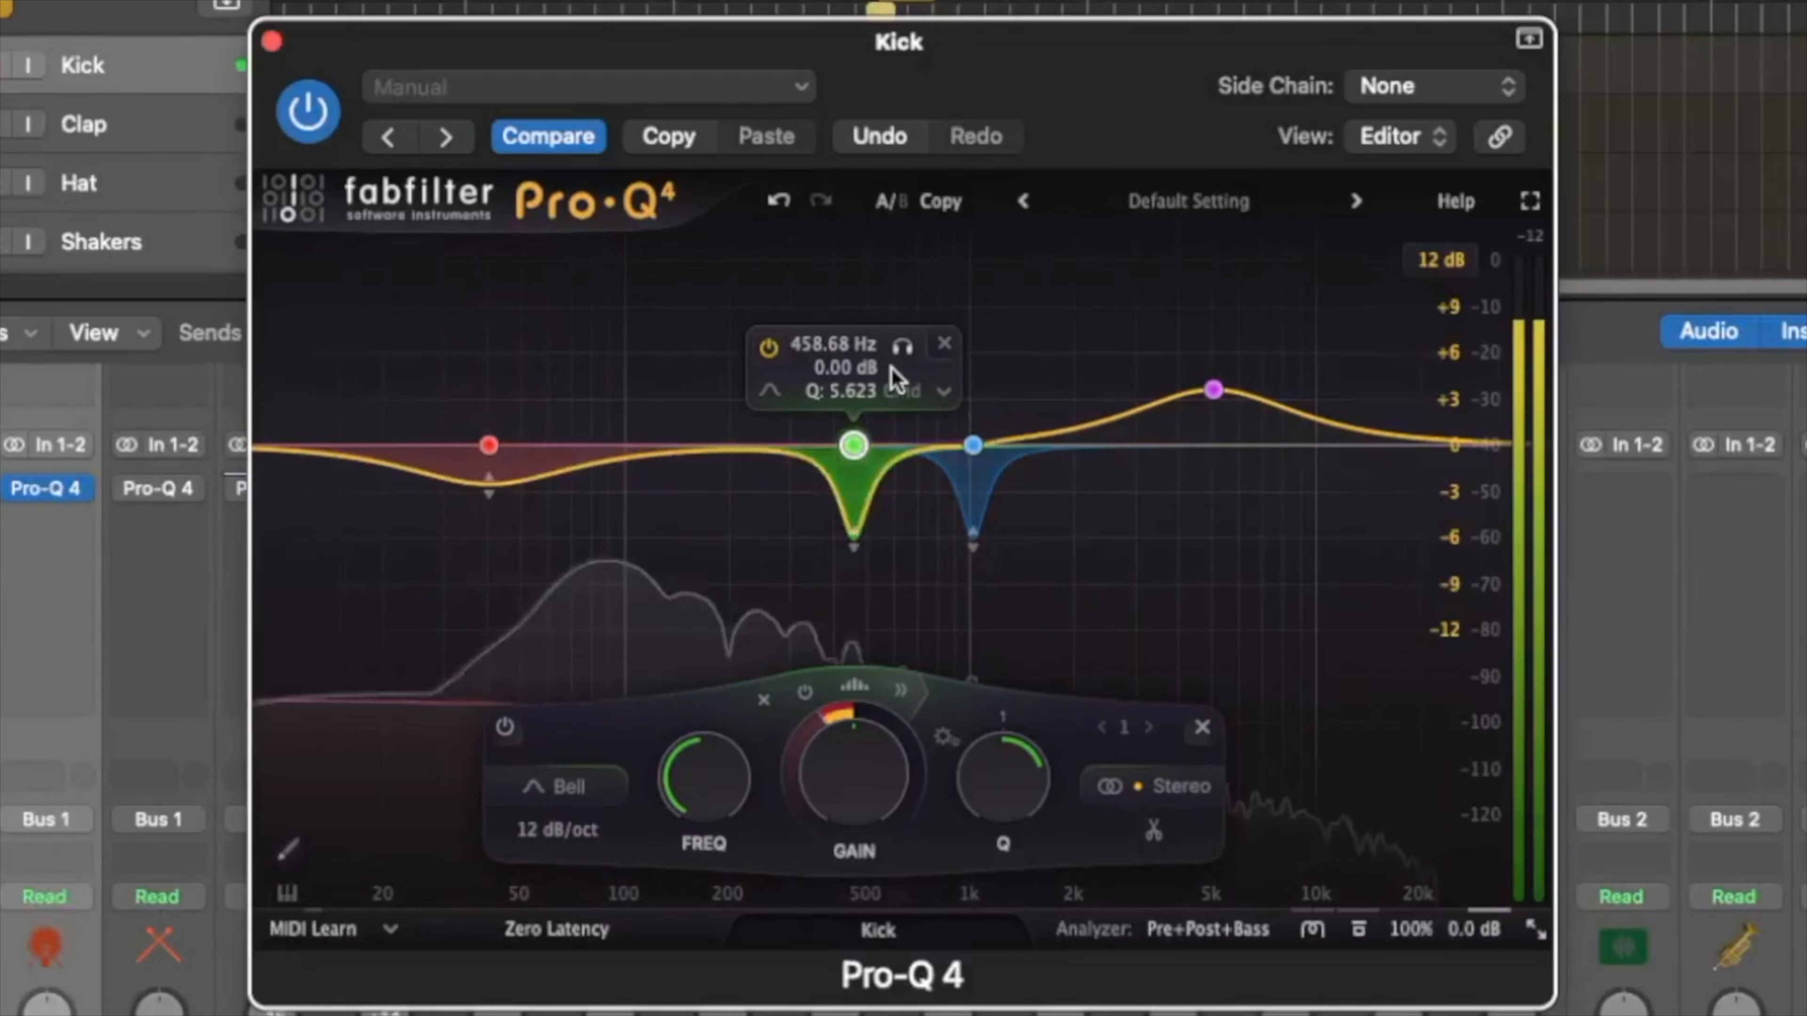
click(902, 347)
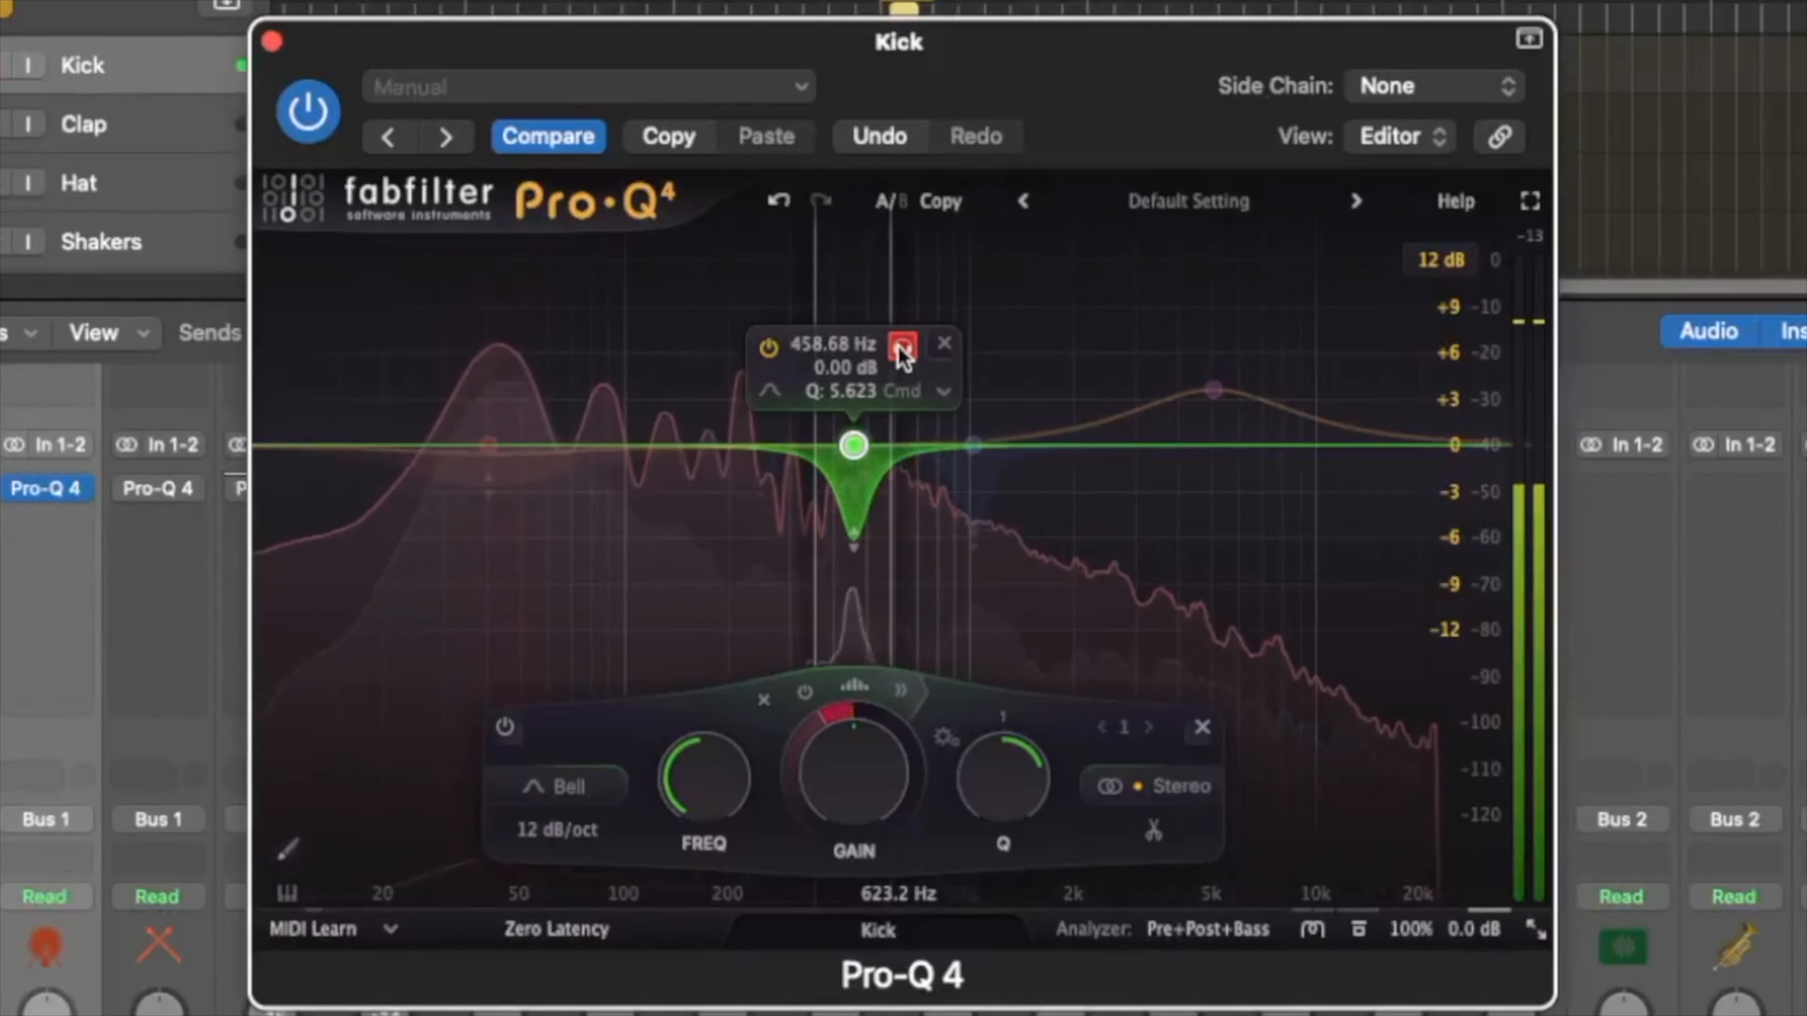
click(973, 445)
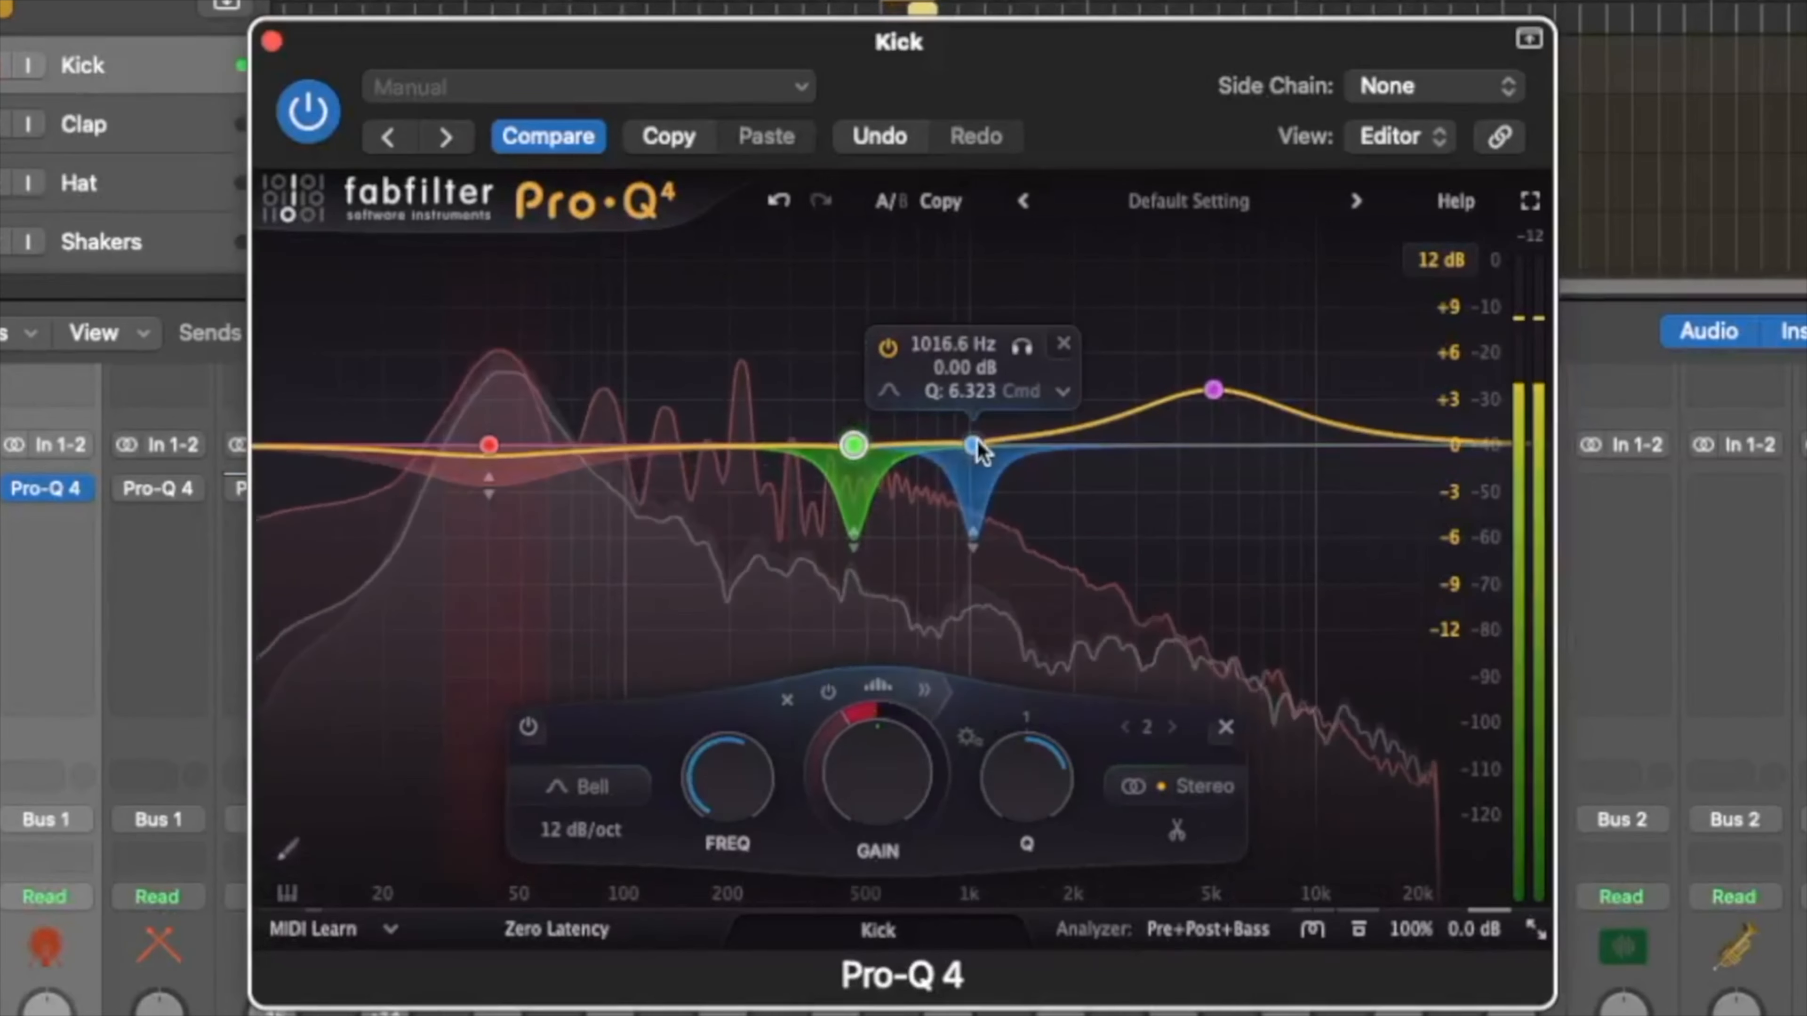
click(1025, 347)
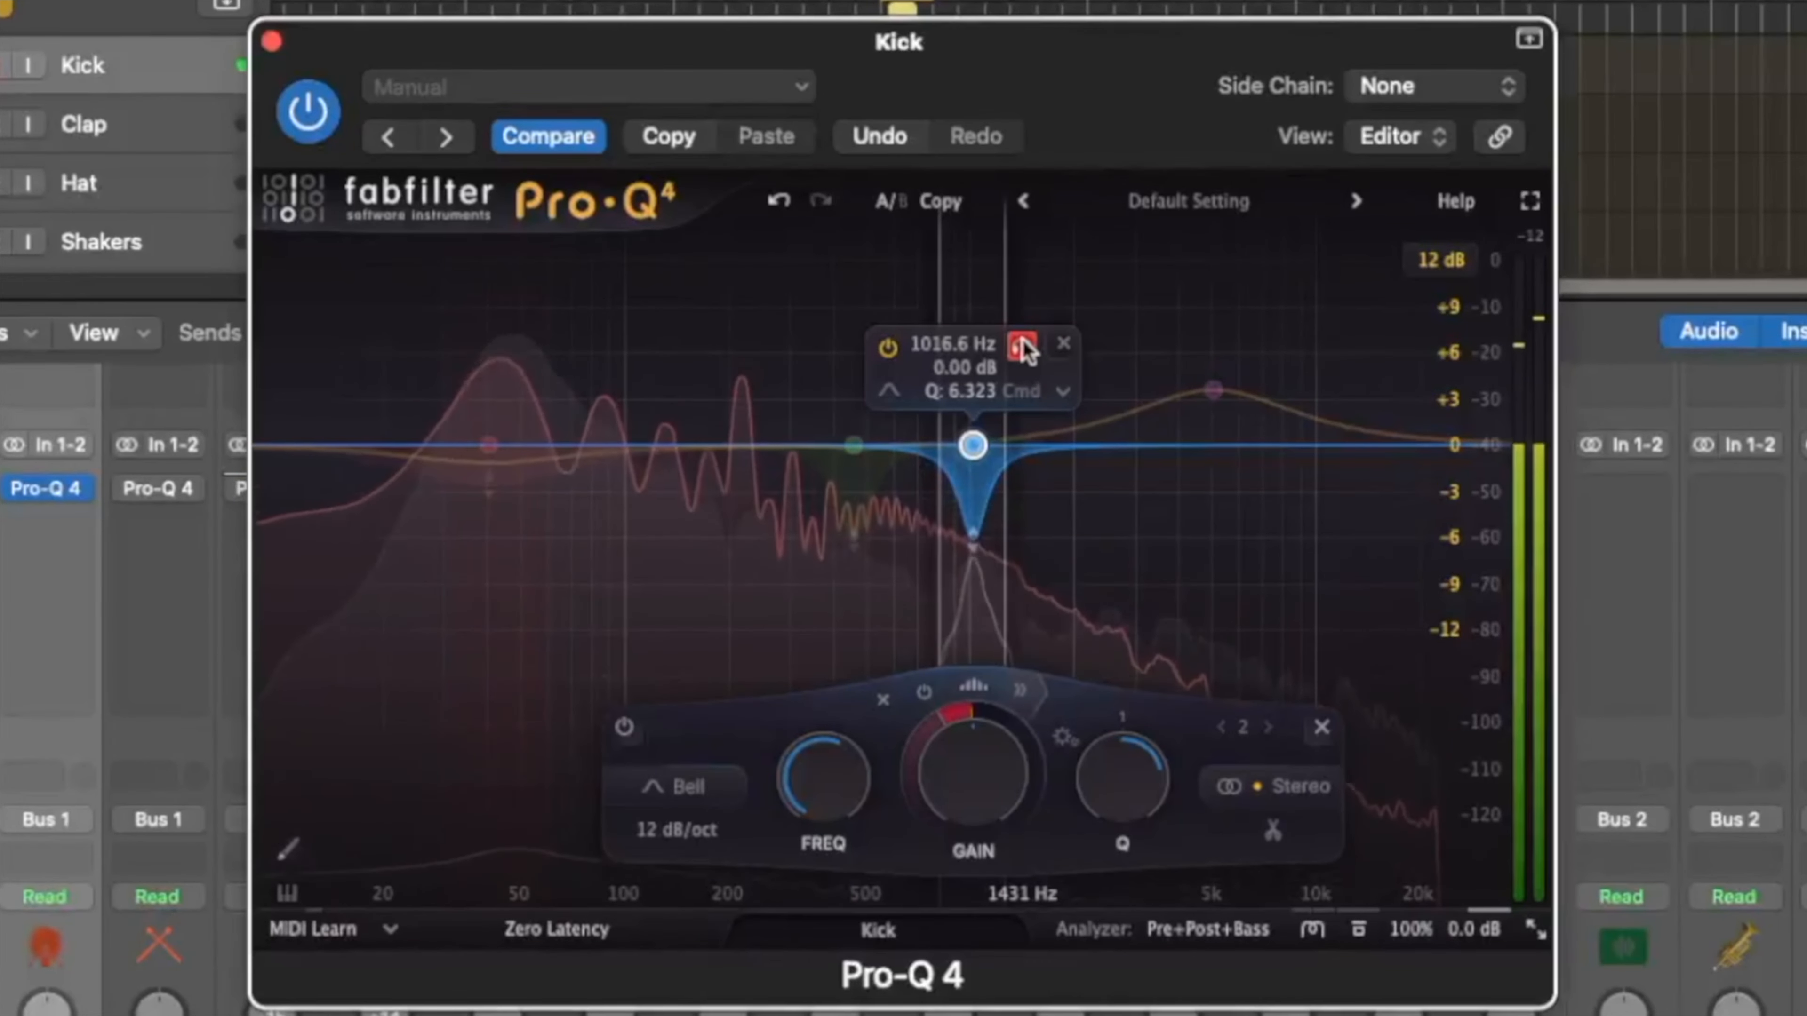
- Review the Kick's 40 Hz, 459 Hz and 1017 Hz dynamic cuts and its +3.59 dB boost at 5032.9 Hz
click(489, 445)
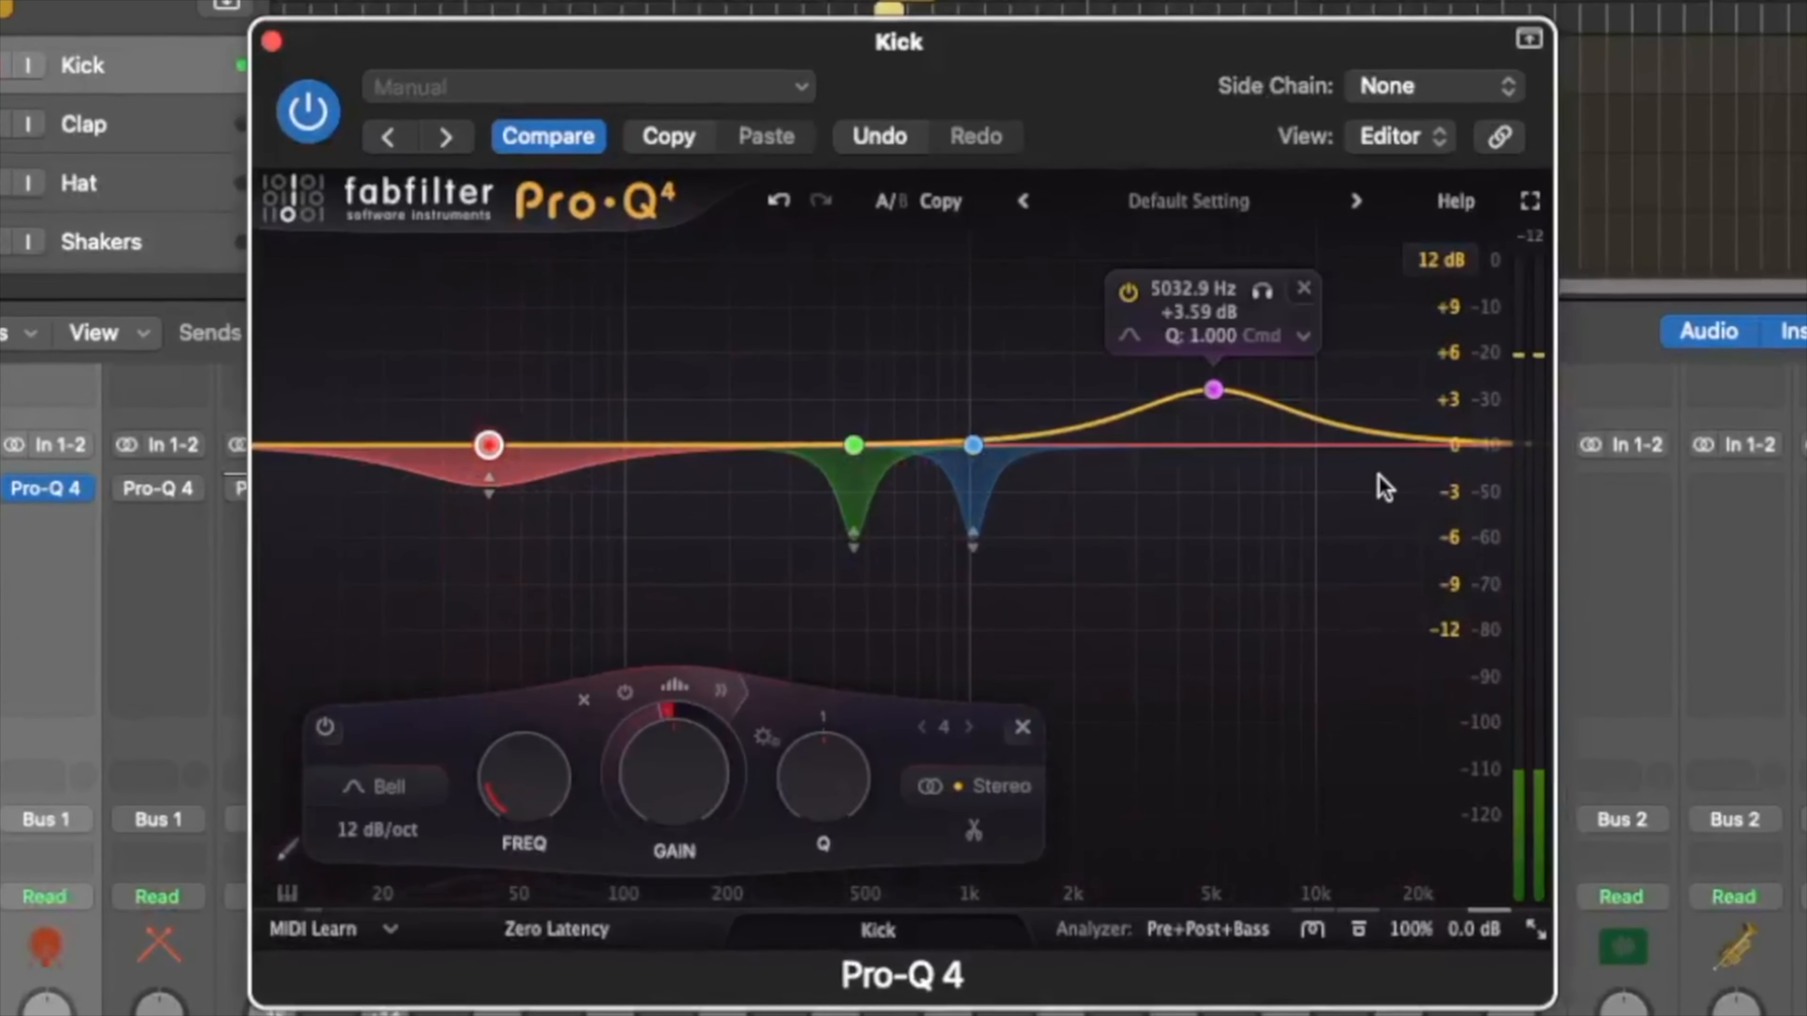
click(856, 446)
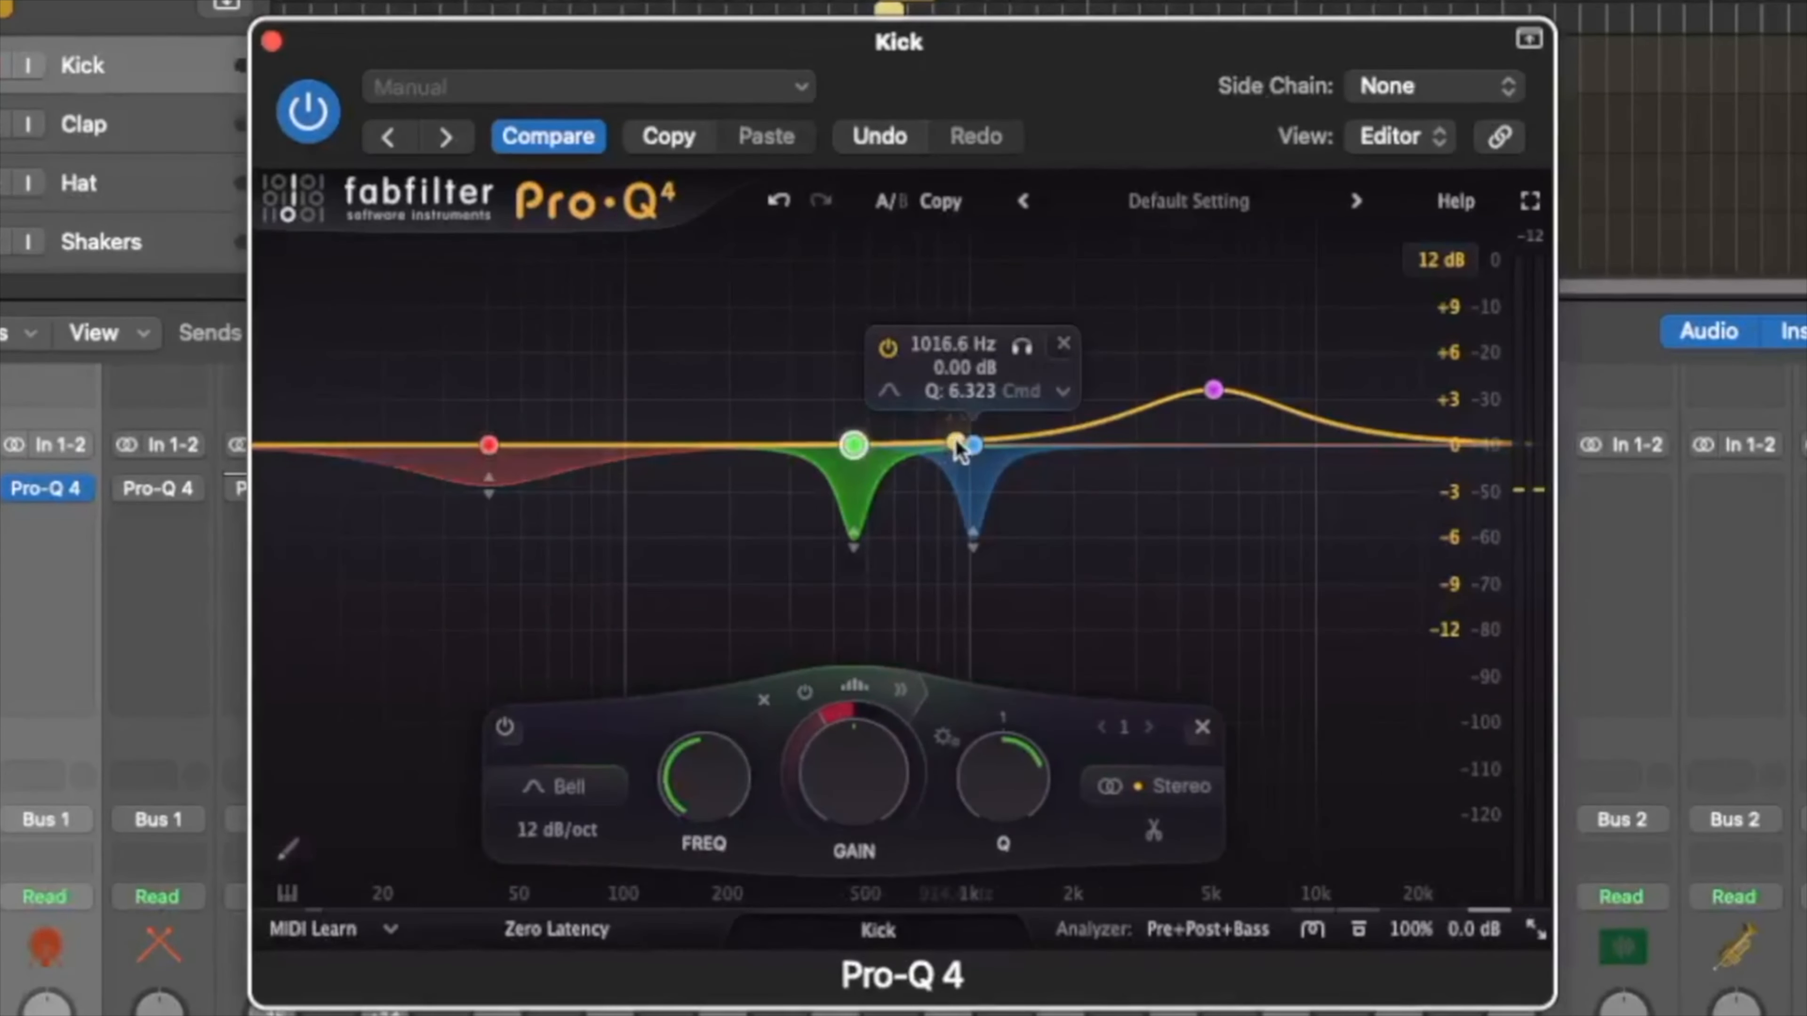
click(971, 447)
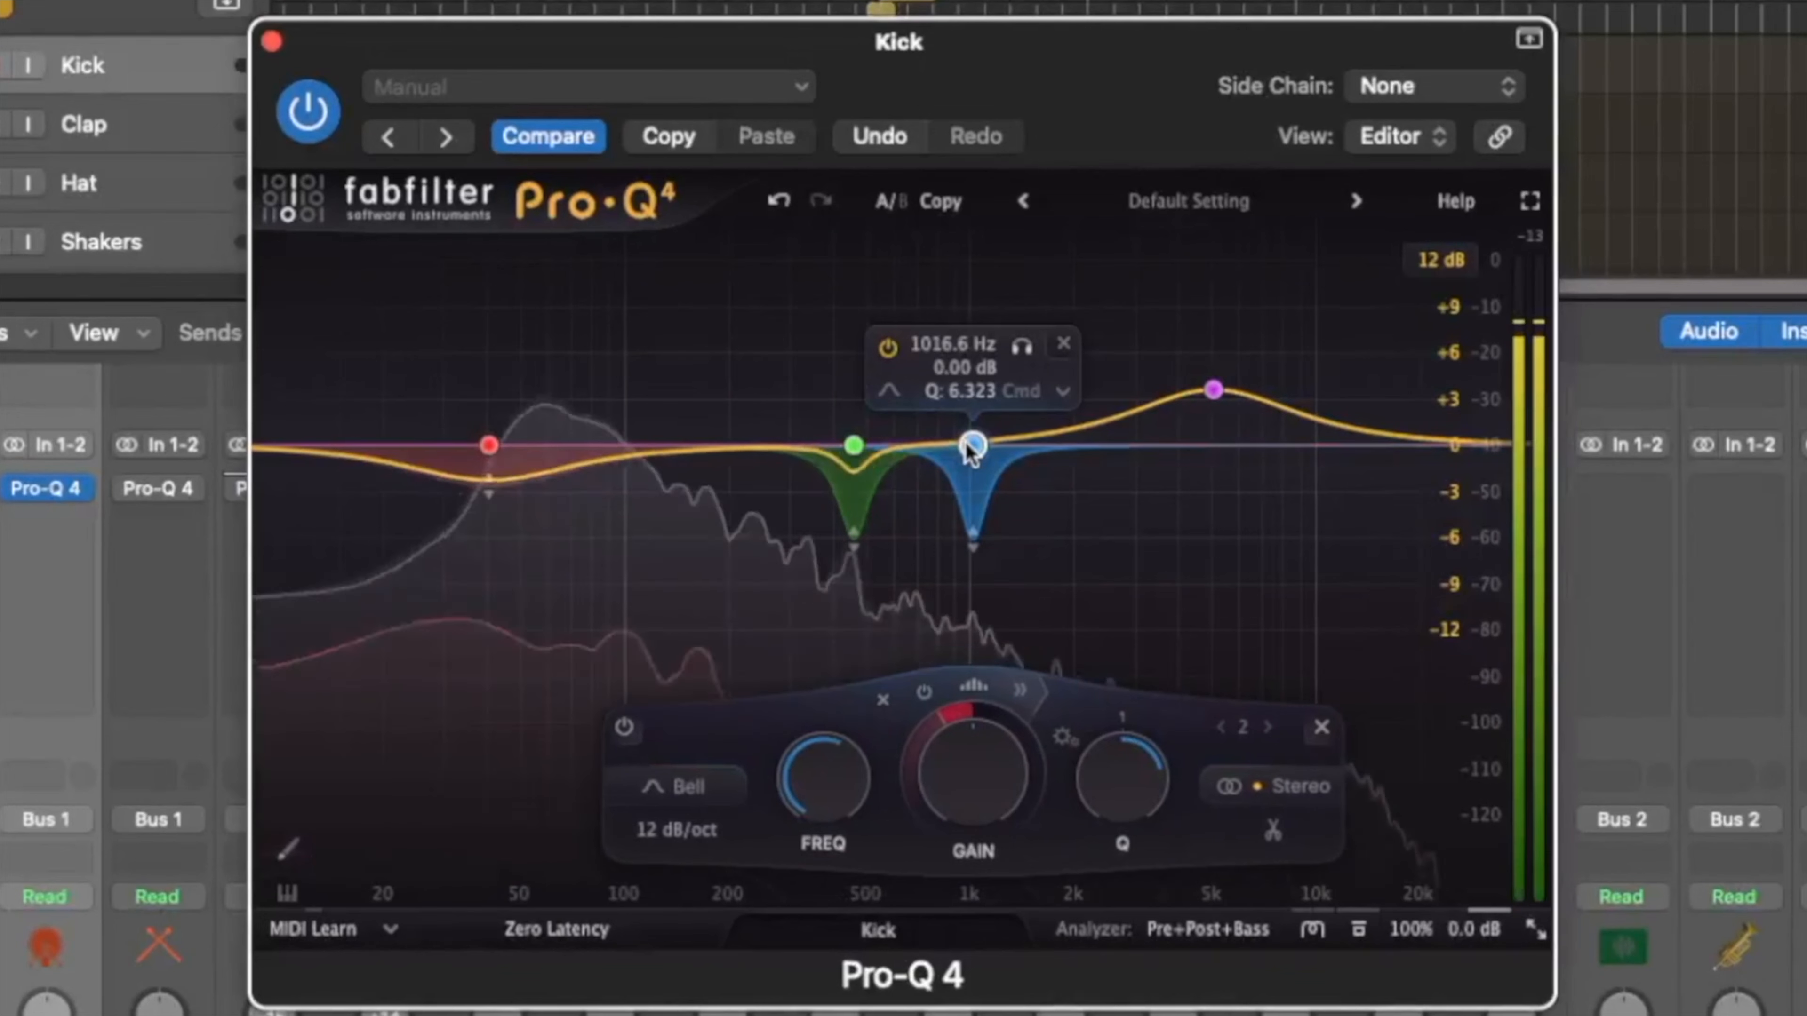
click(1213, 391)
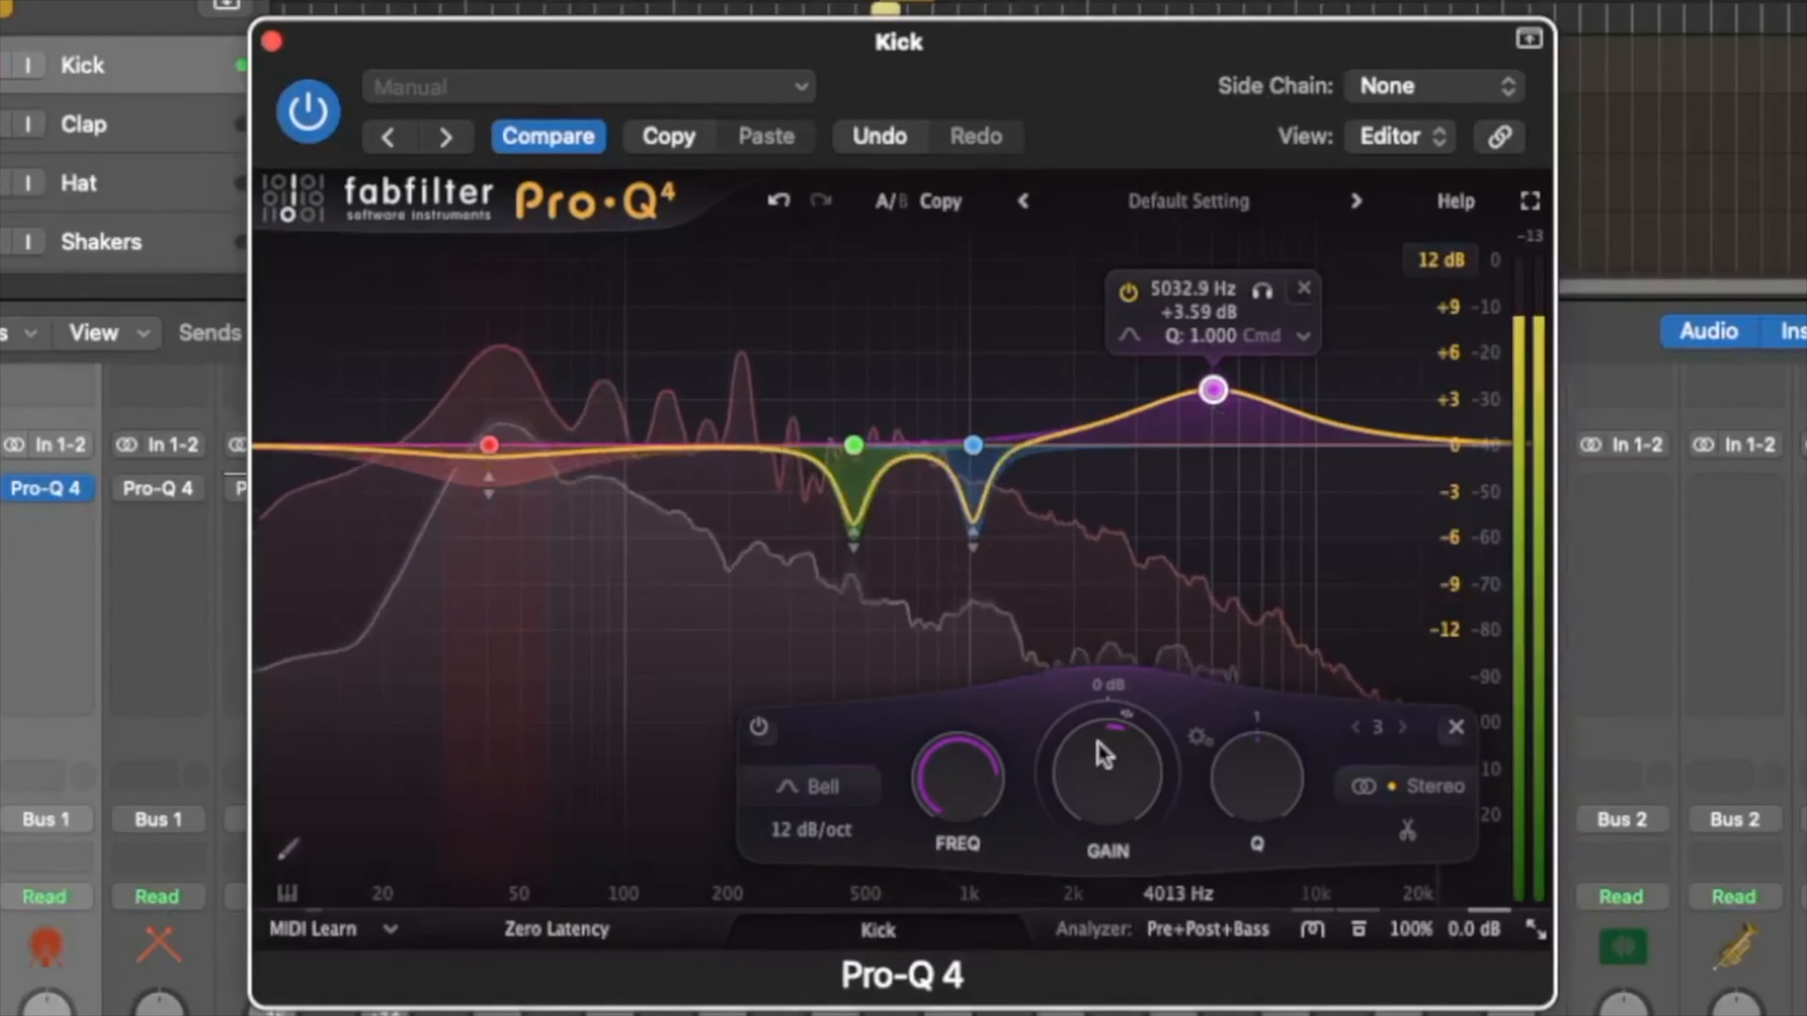
- Compare the Kick with and without its EQ by toggling Pro-Q 4's global bypass during playback
click(1362, 929)
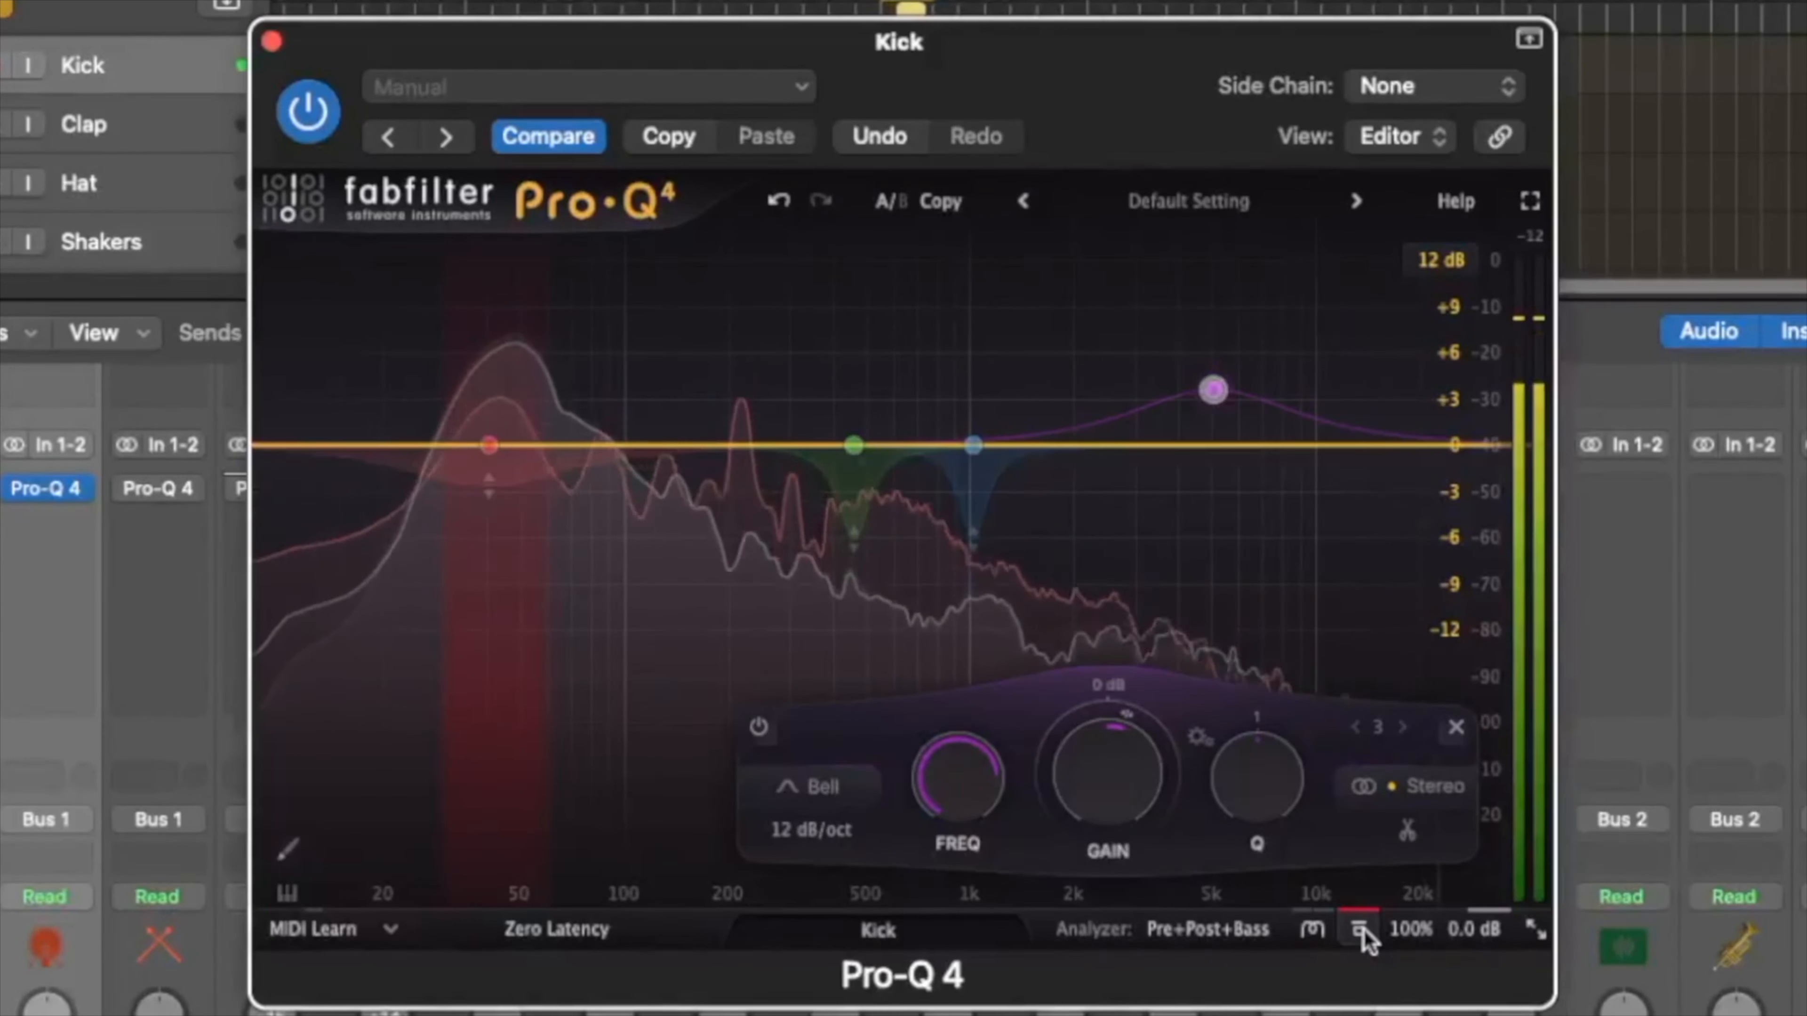
click(1362, 929)
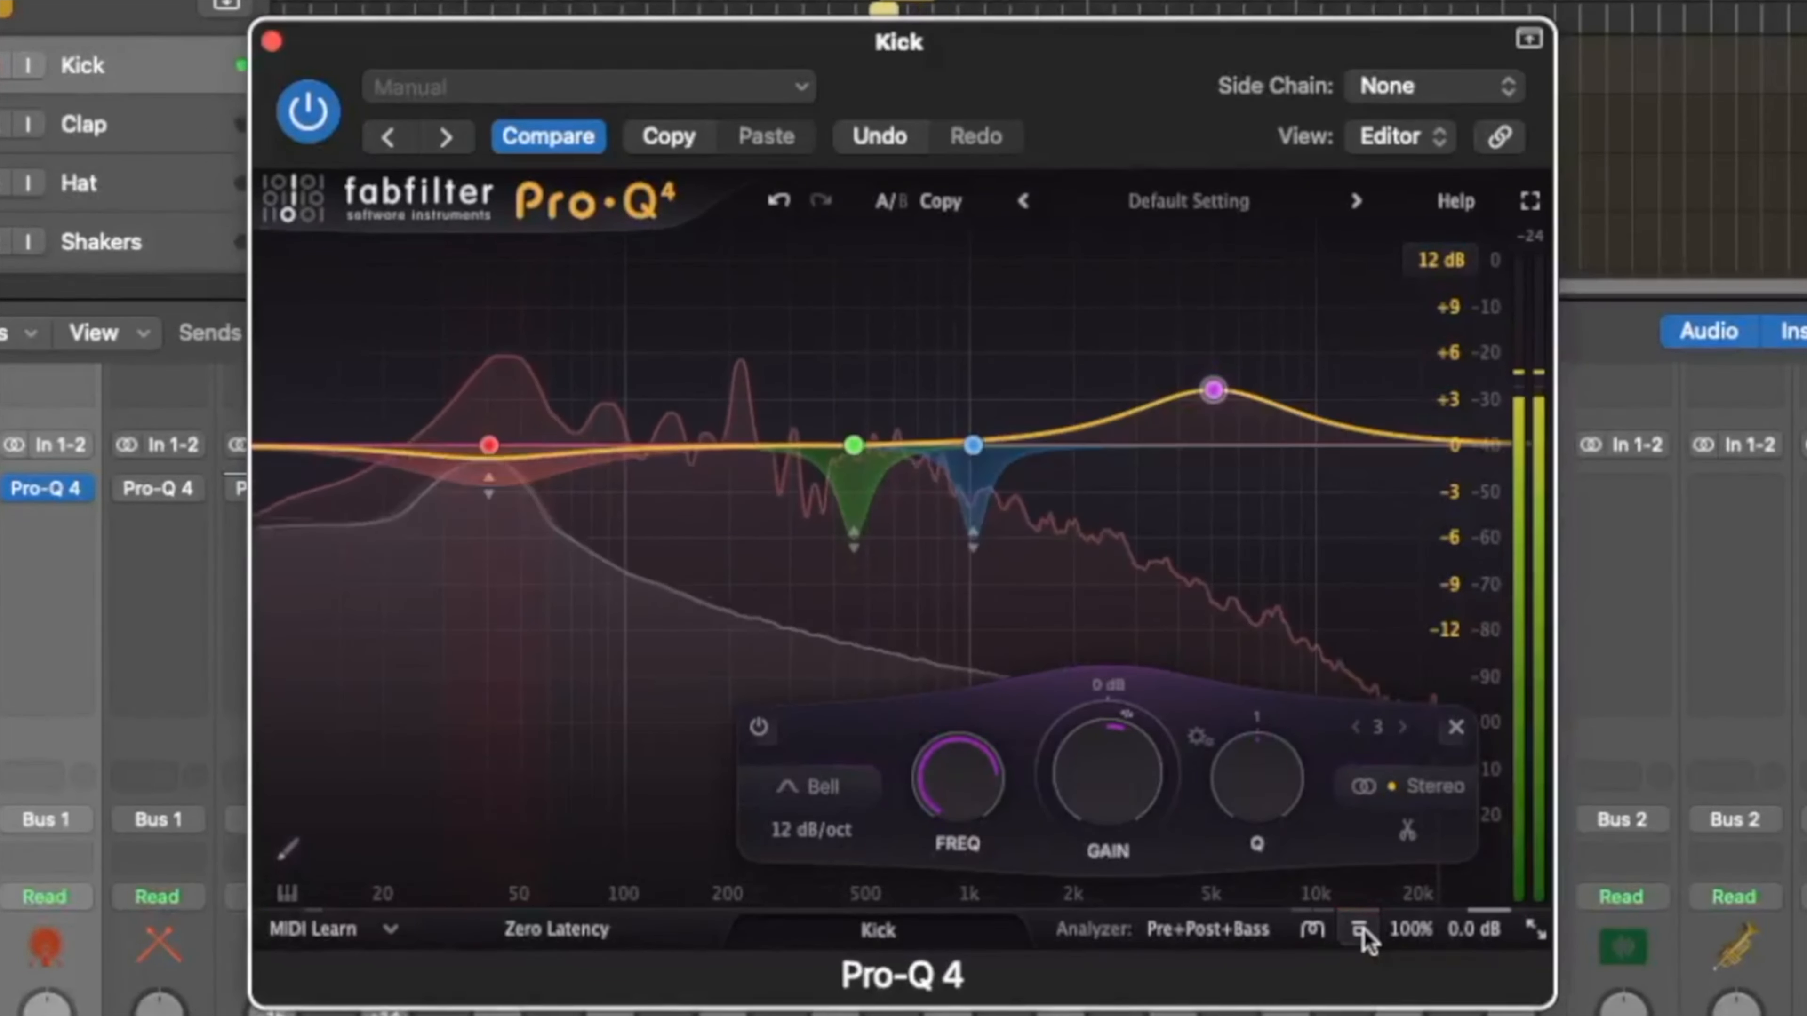
click(1362, 929)
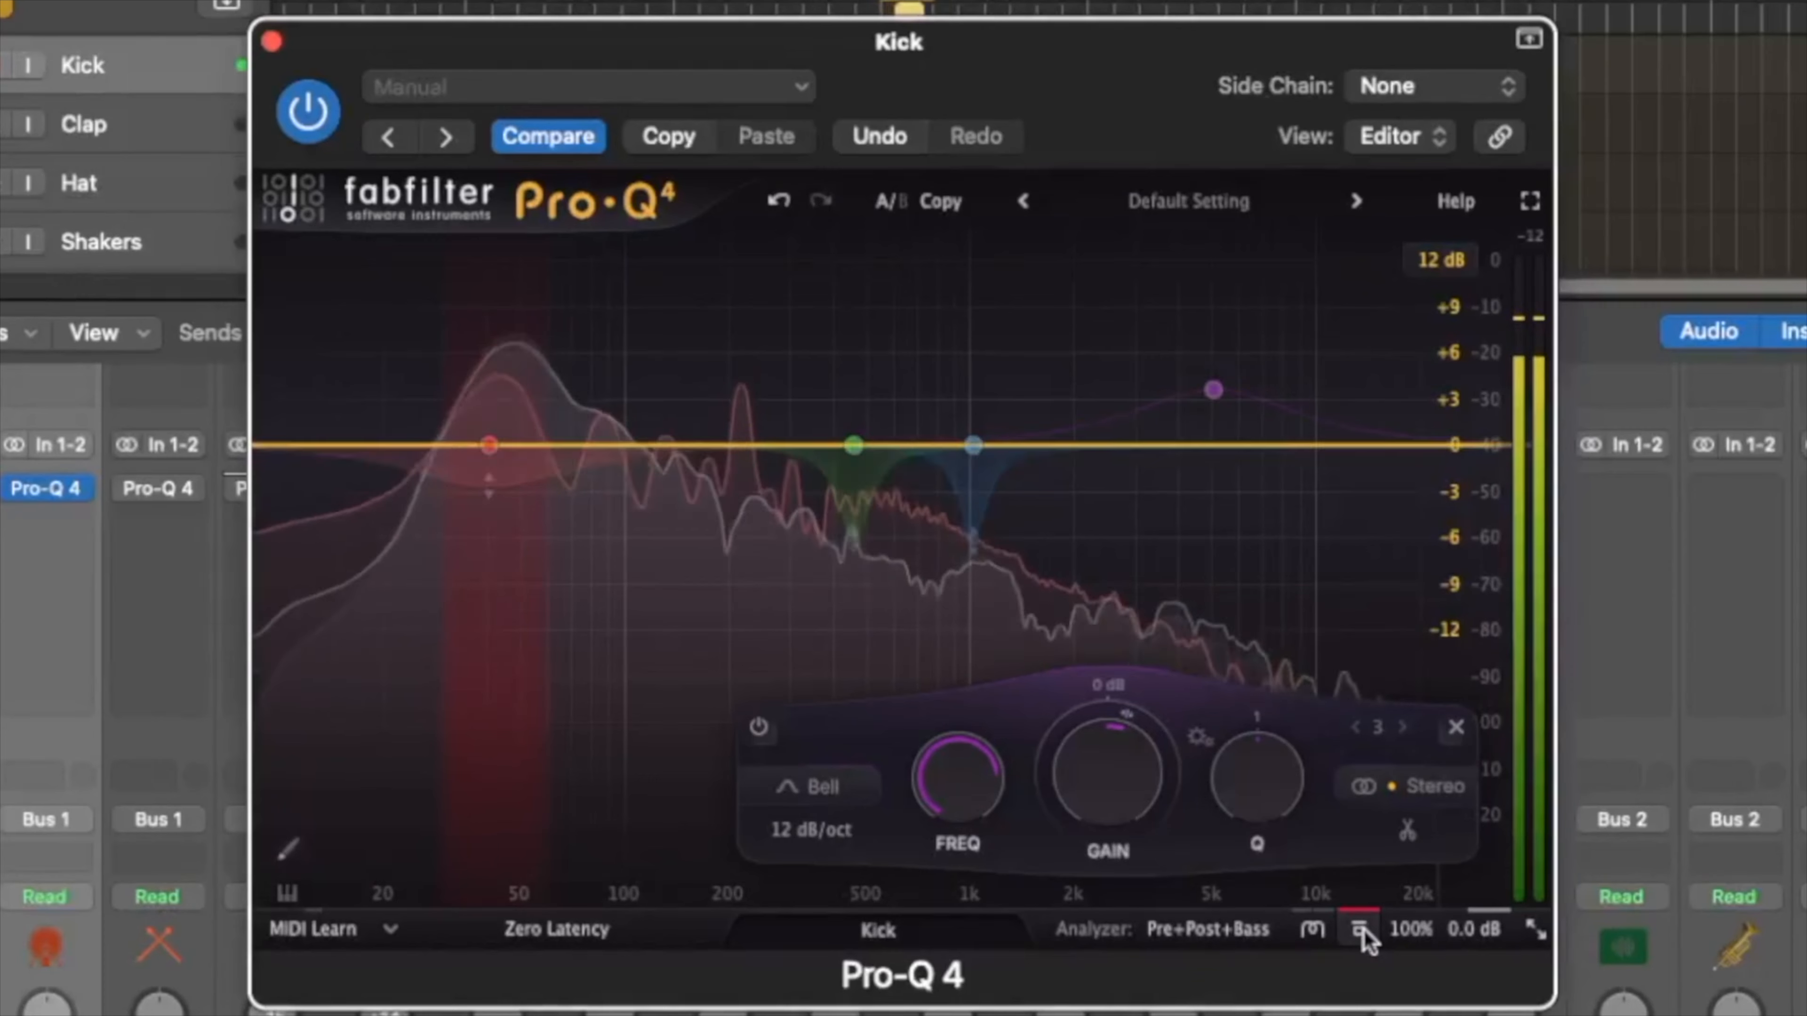
key(space)
- Solo the Bass alongside the Kick and re-enable the Kick's Pro-Q 4 processing, then close its window
click(933, 945)
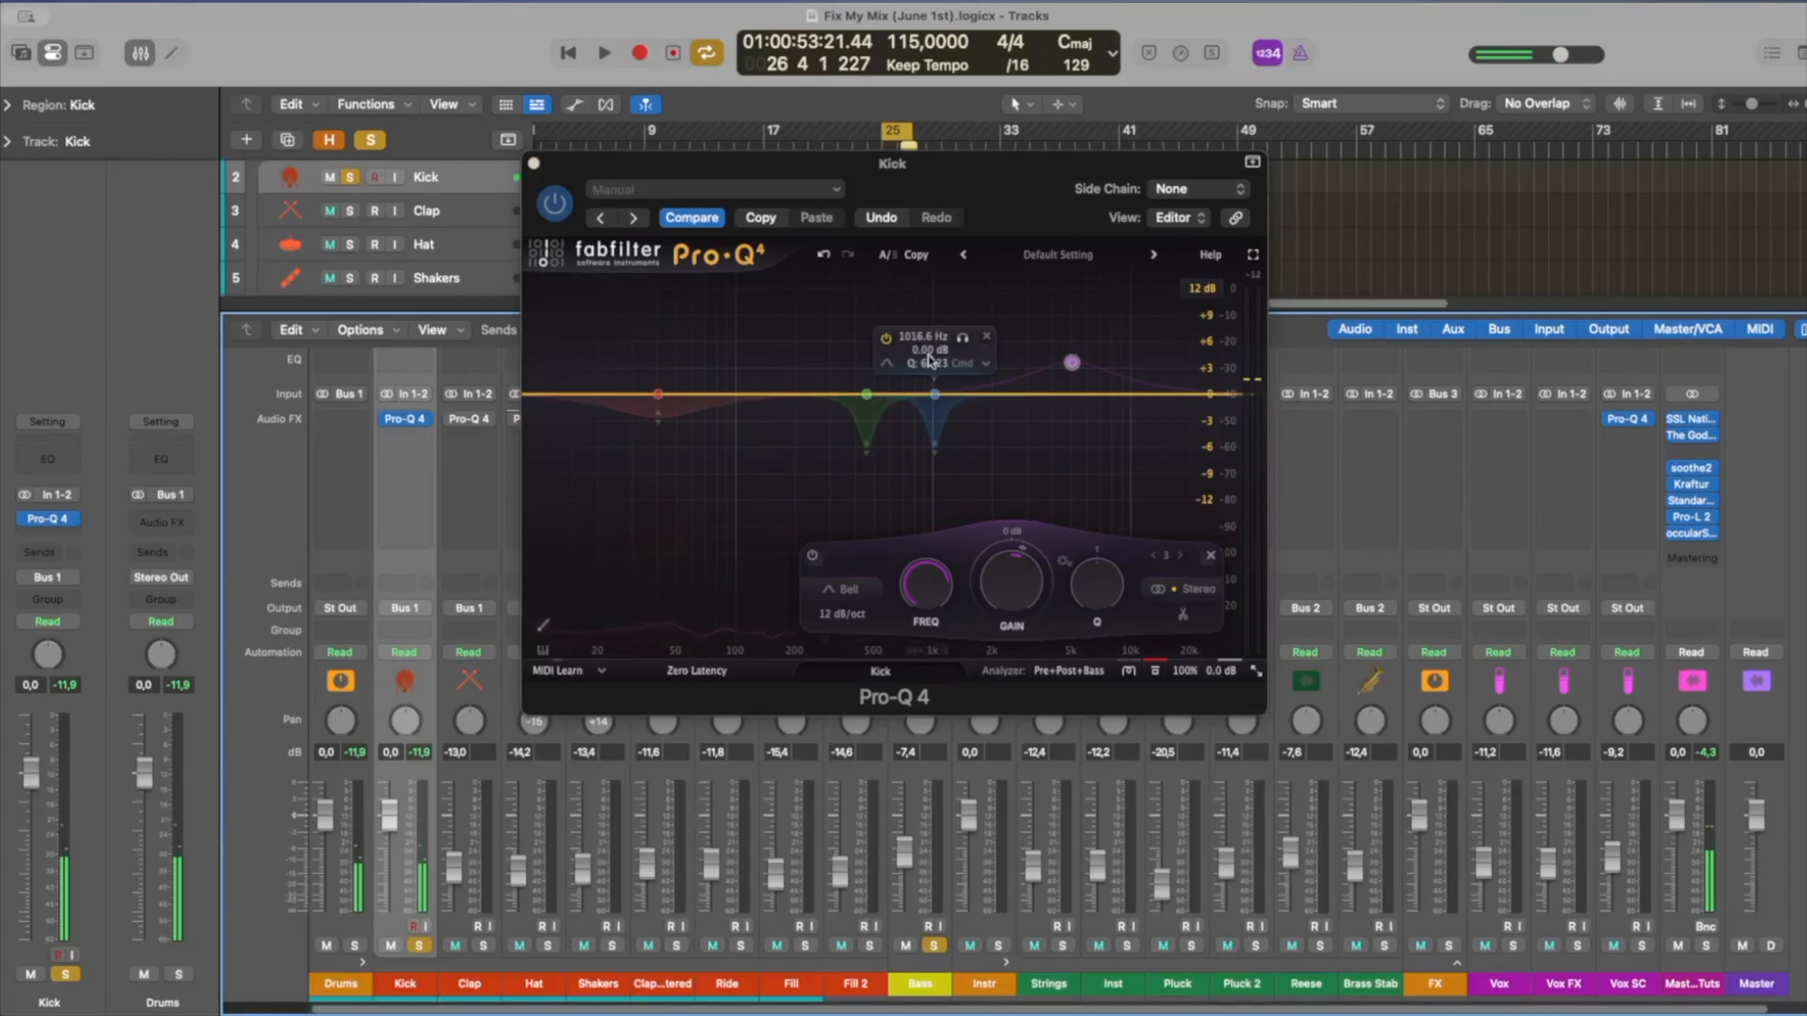
drag(996, 182, 1407, 133)
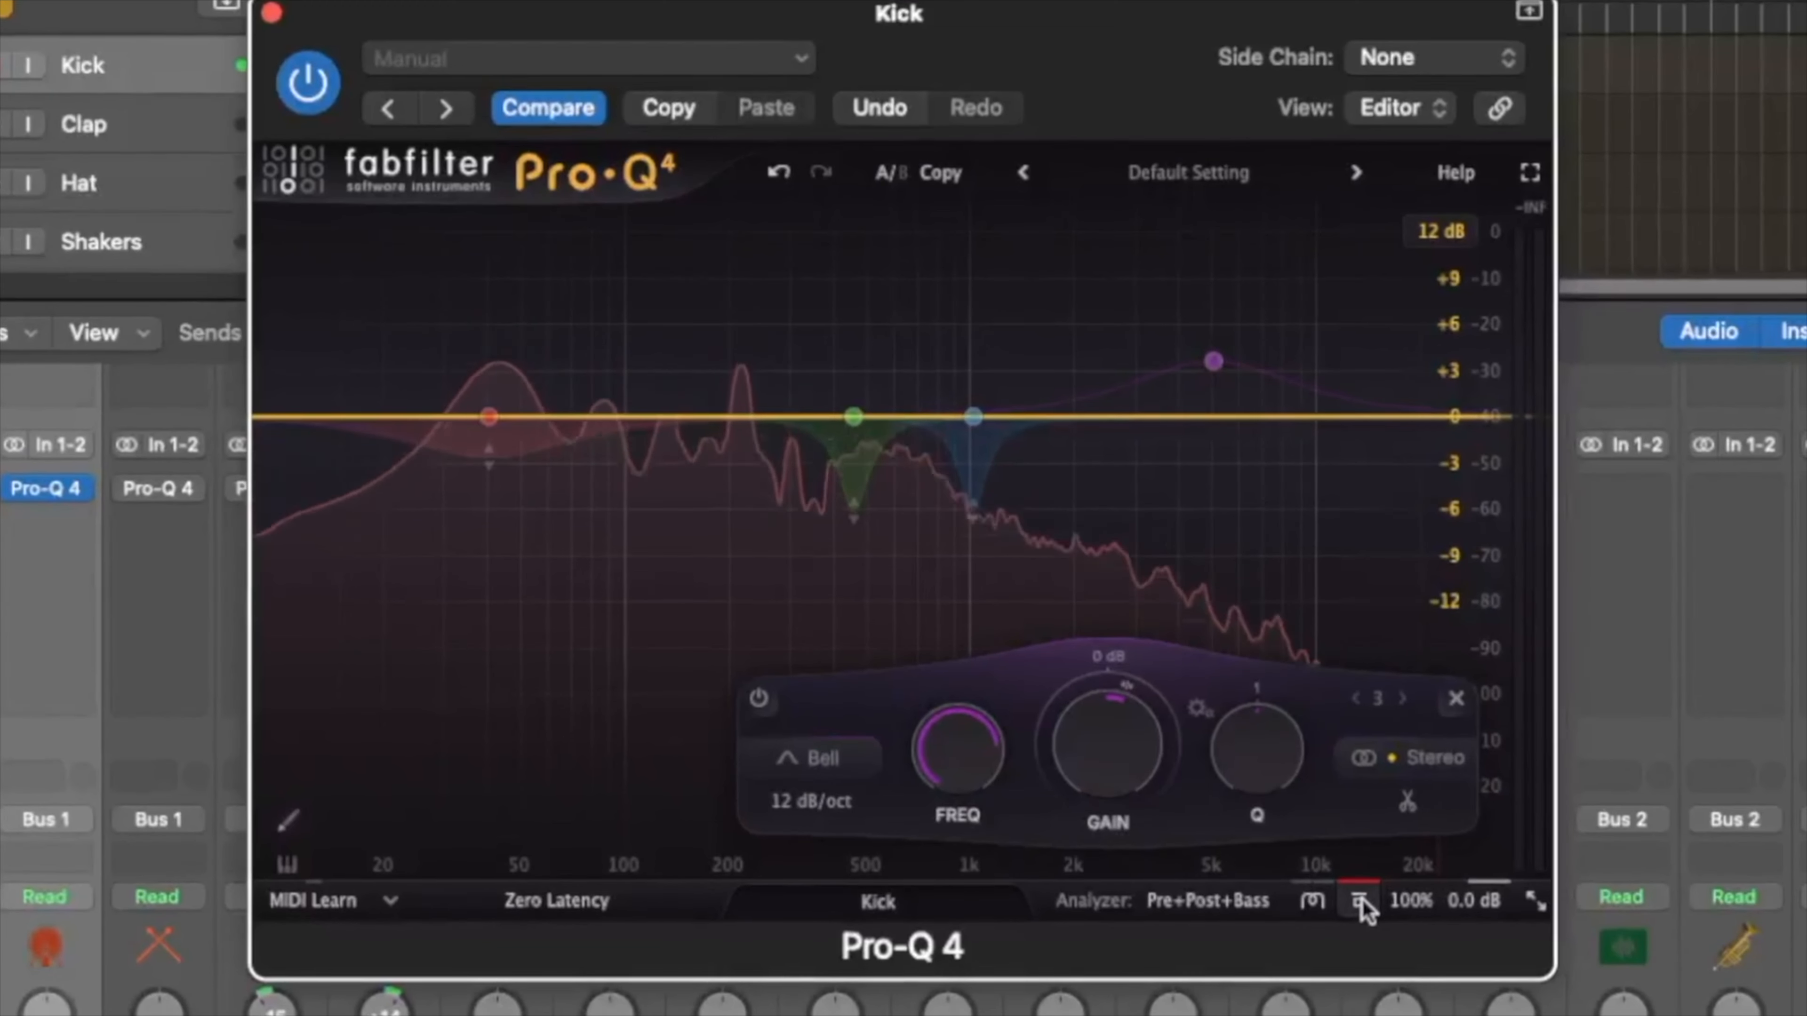
click(1360, 900)
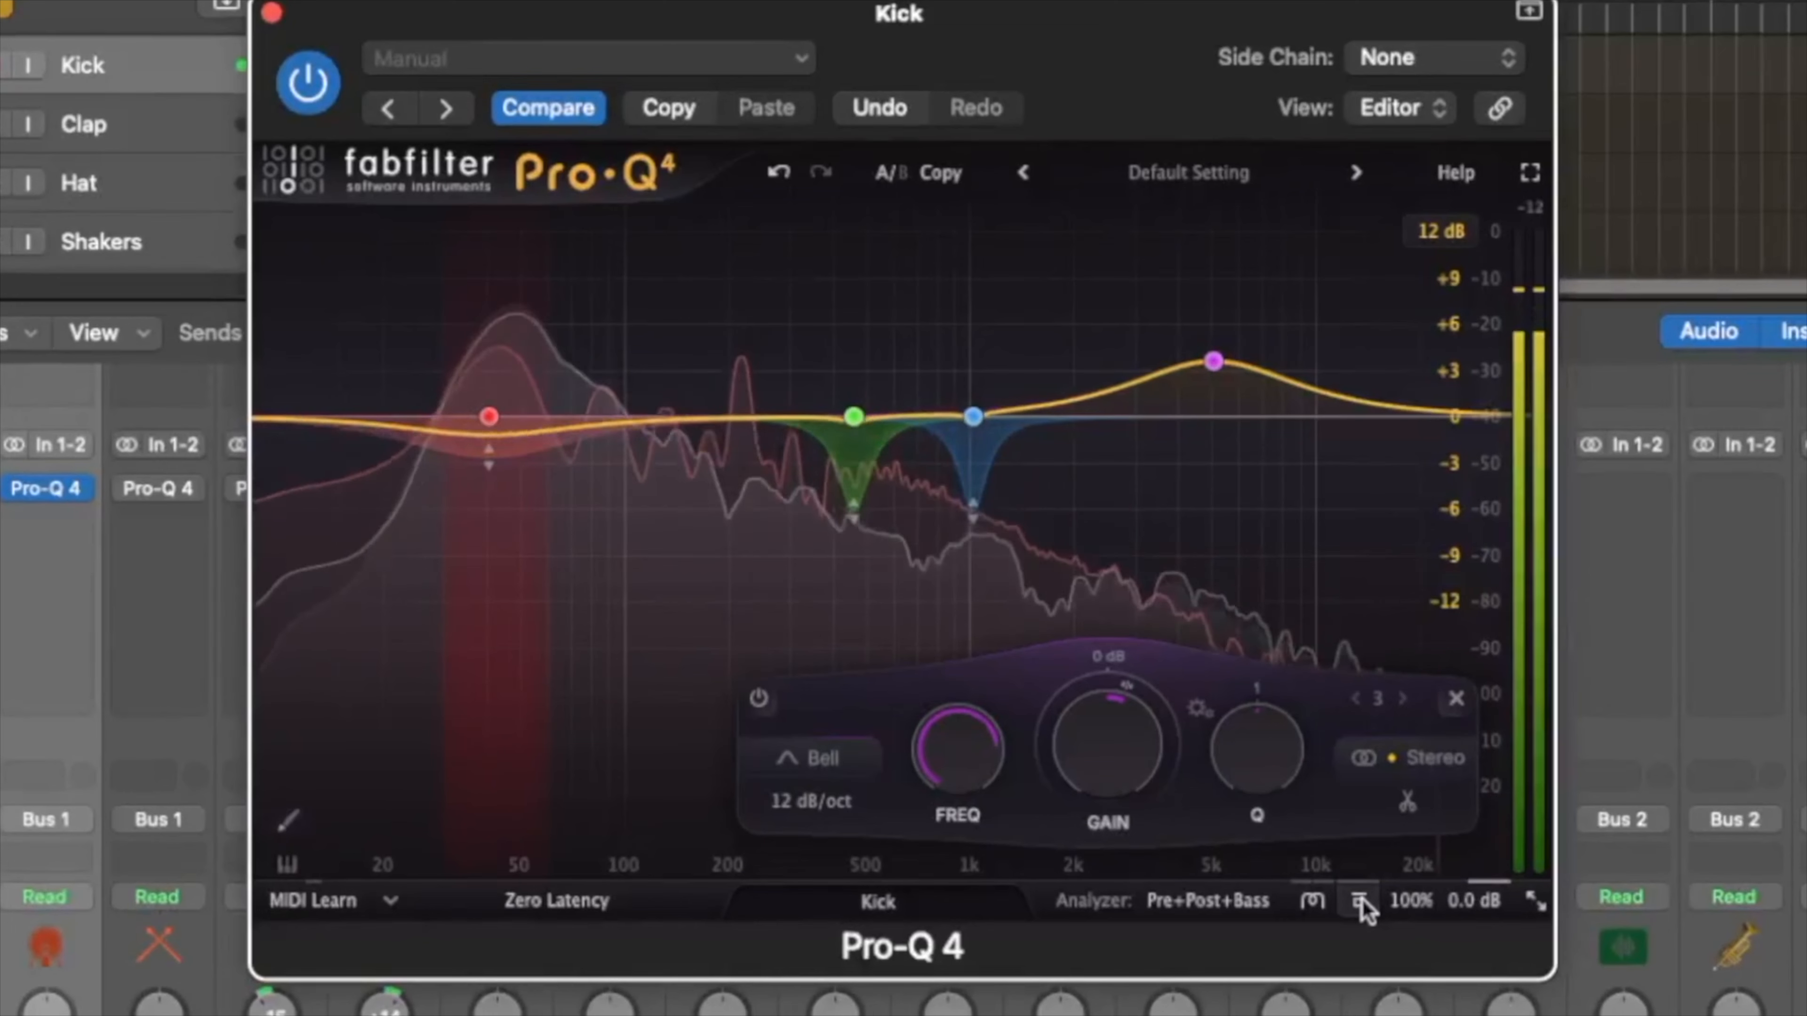
mouse_move(1379, 903)
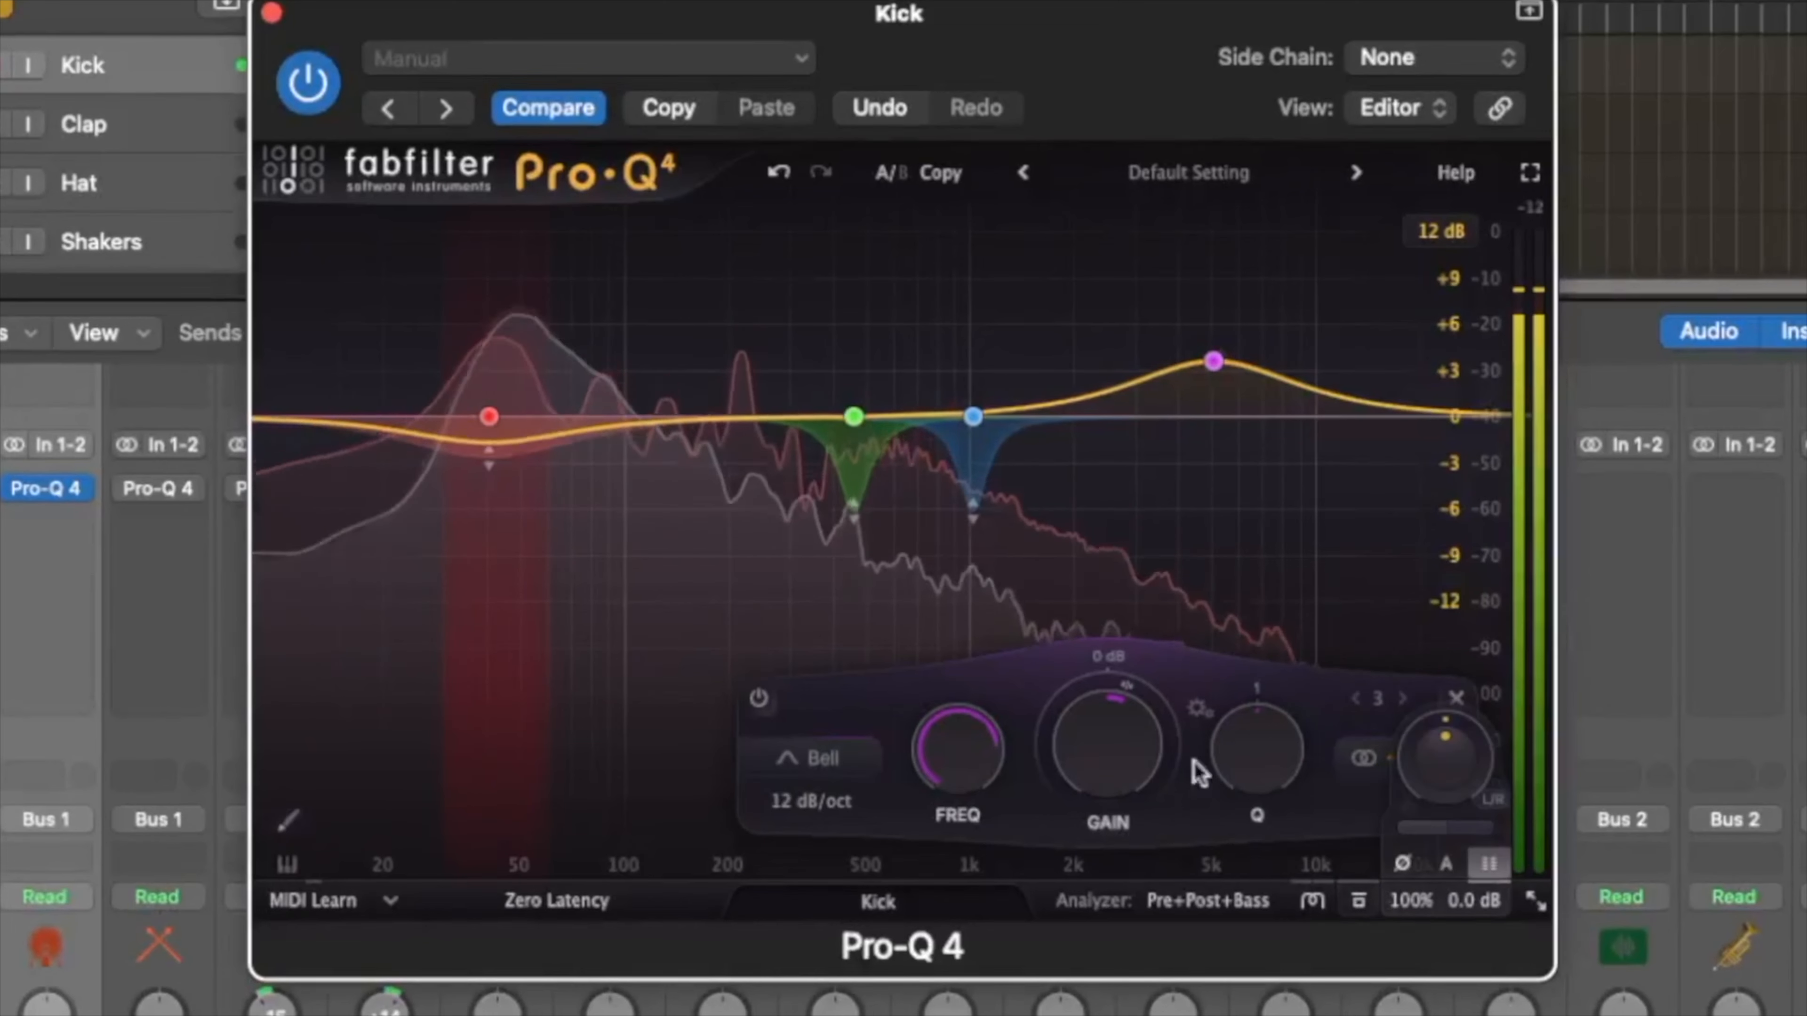
click(272, 13)
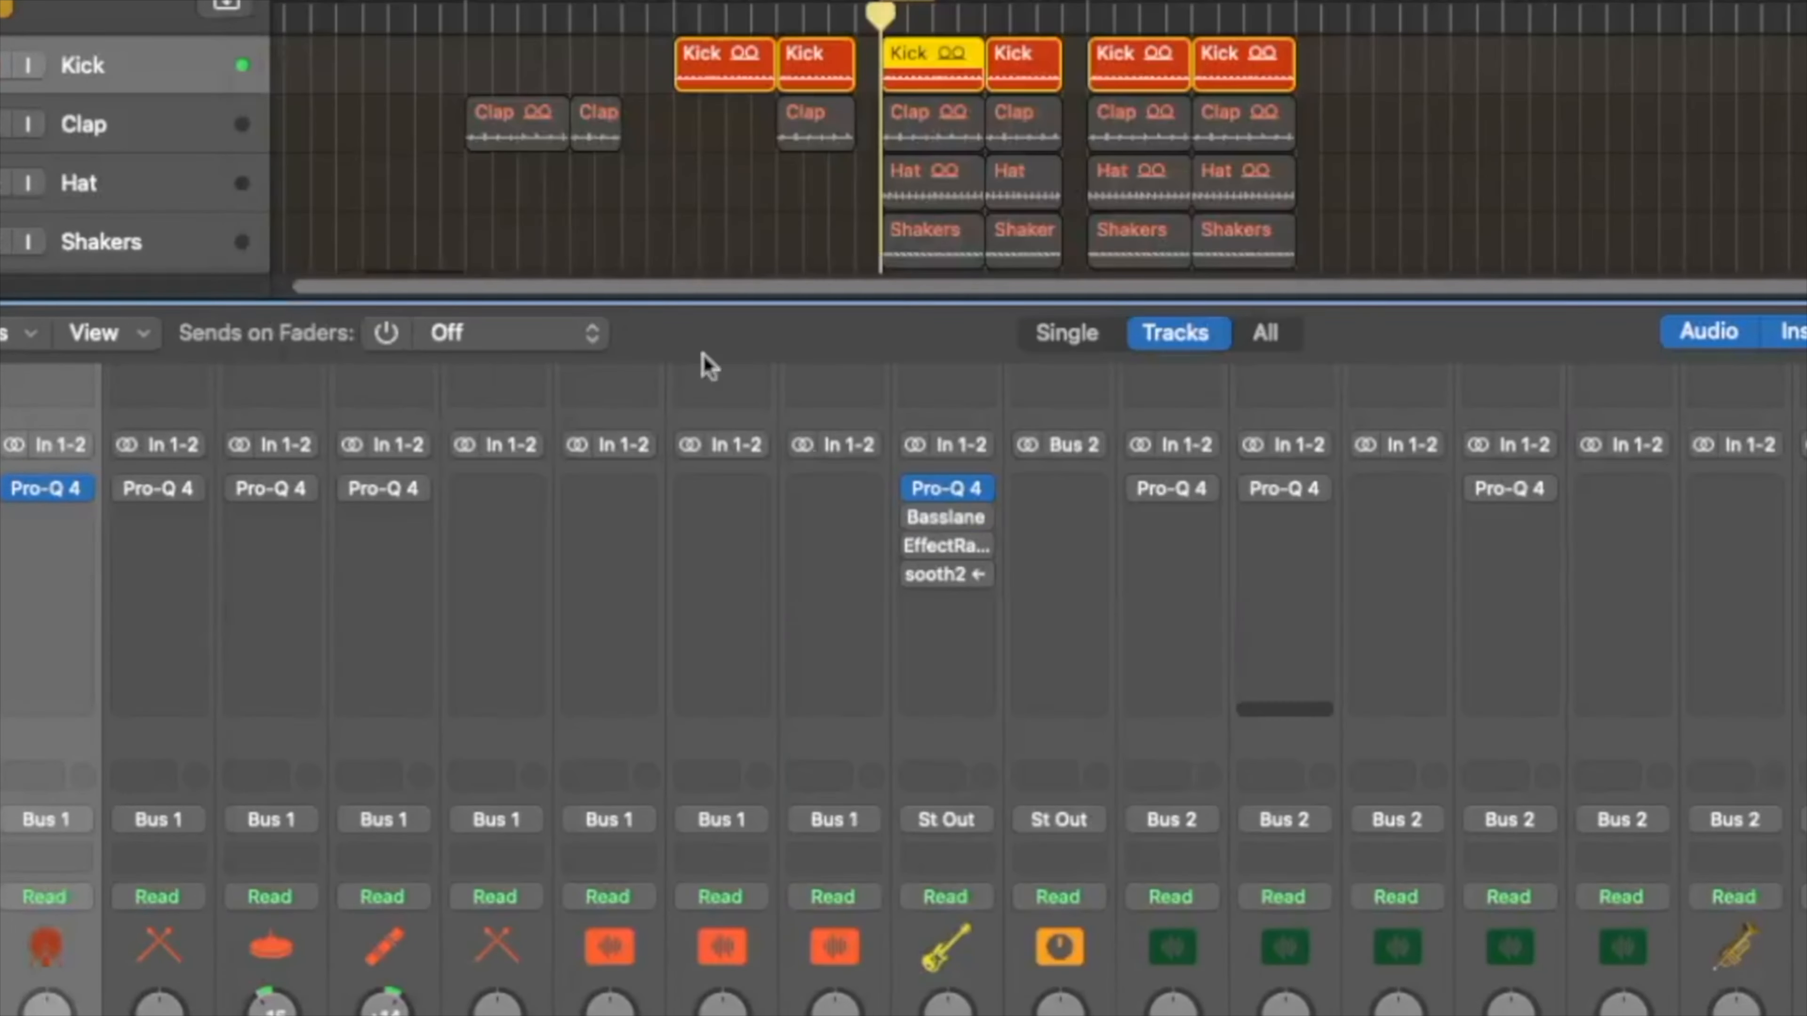
- Open the Bass channel's Pro-Q 4, inspect its -1.62 dB bell cut at 41.261 Hz, and select the Bass track
click(950, 489)
drag(889, 167, 1097, 180)
mouse_move(541, 544)
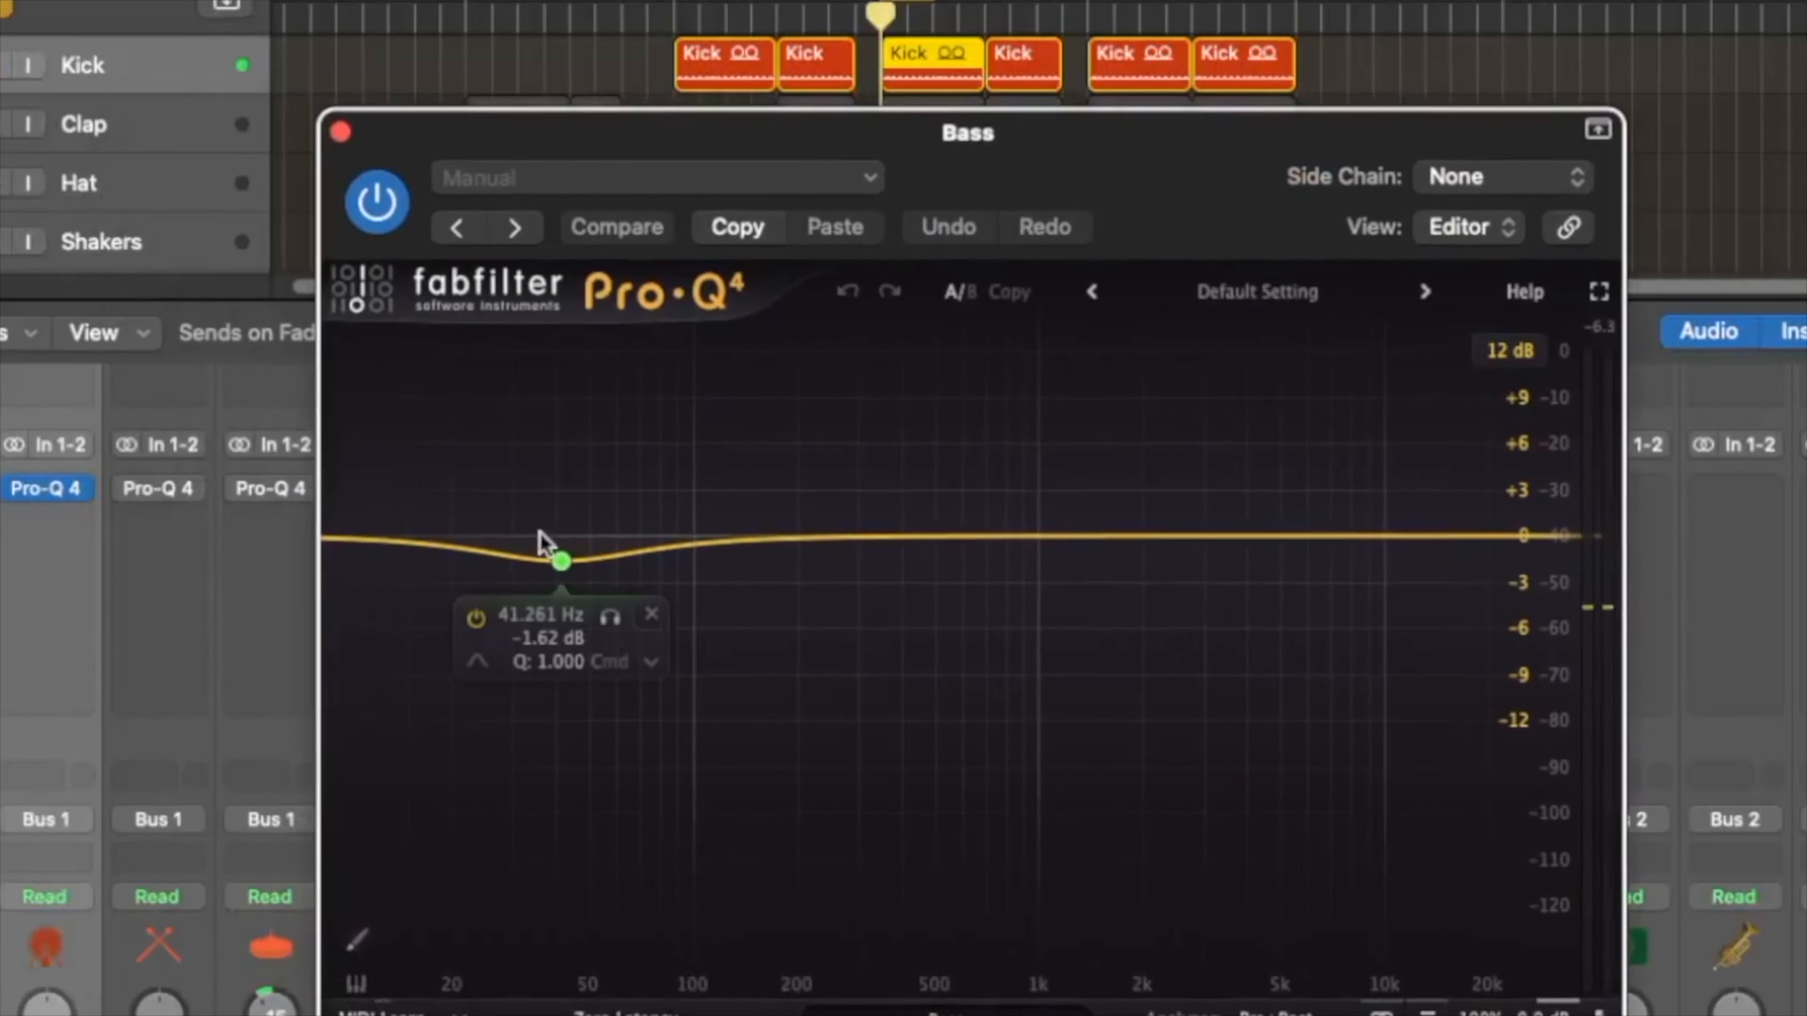
click(561, 561)
click(950, 1014)
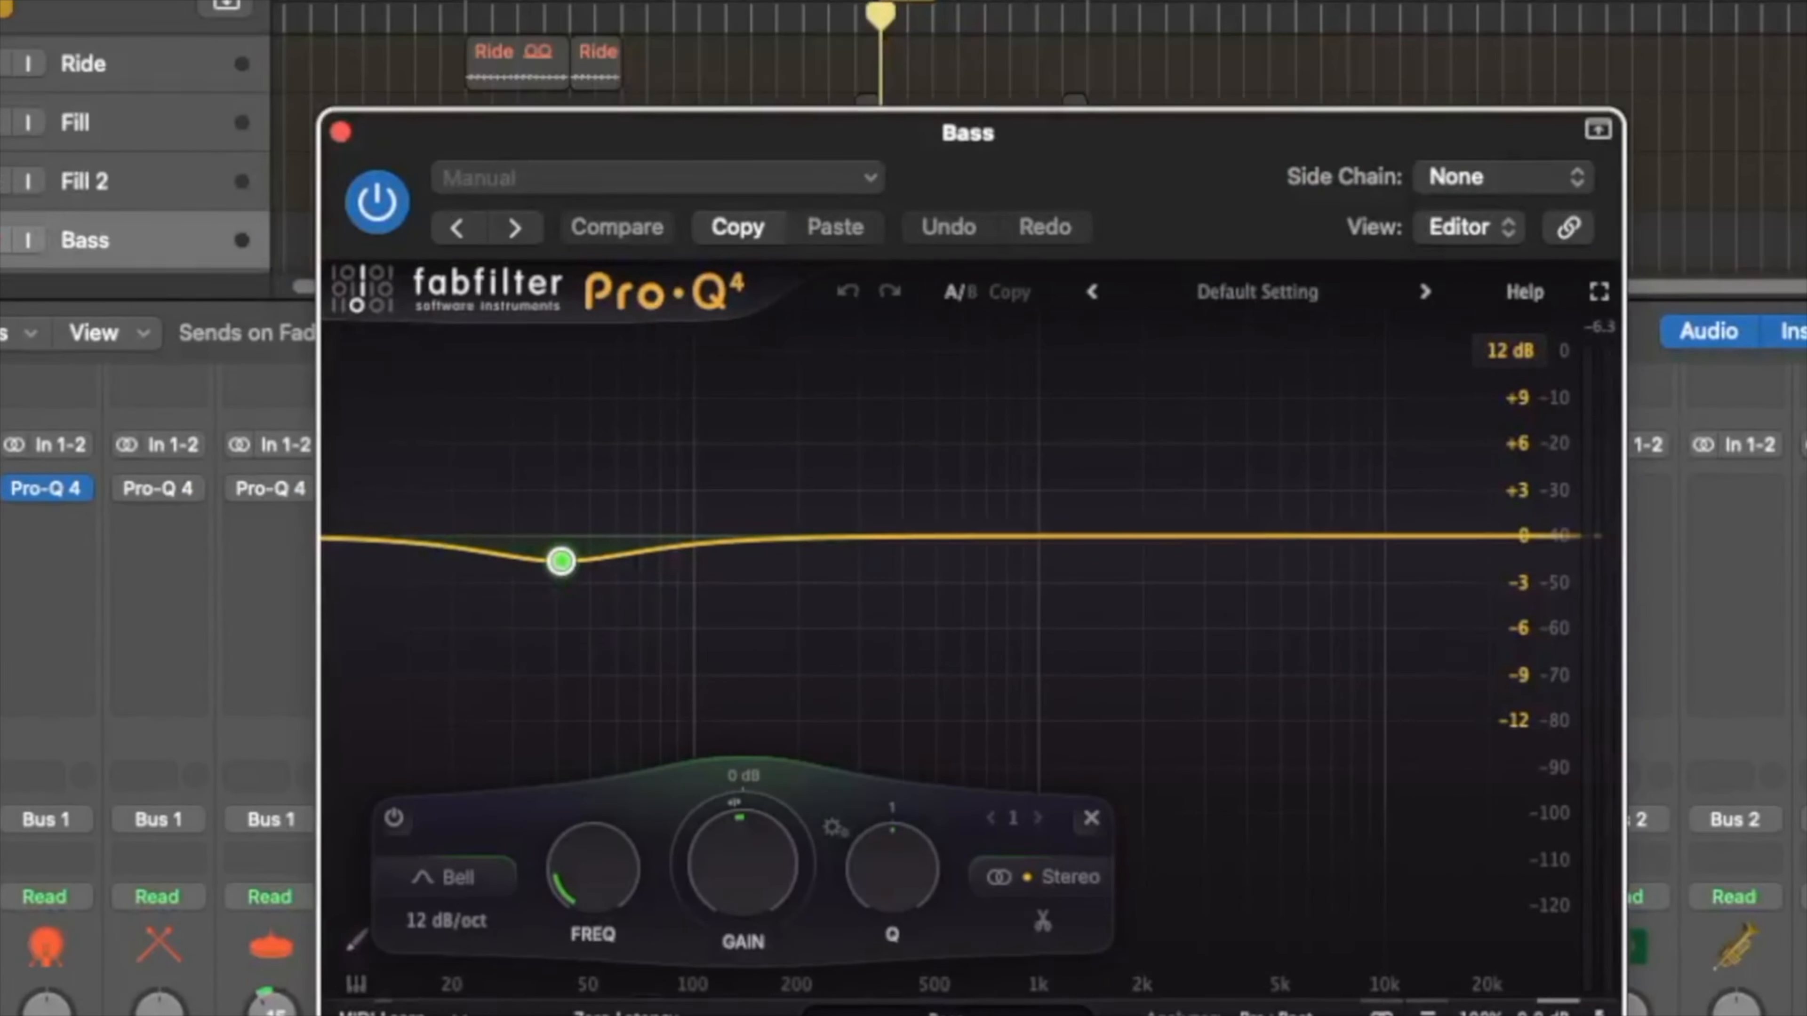
- Open the Bass channel's Basslane plug-in, examine its width and Side Harmonics amount, and toggle its bypass to compare the sound
mouse_move(562, 563)
click(610, 616)
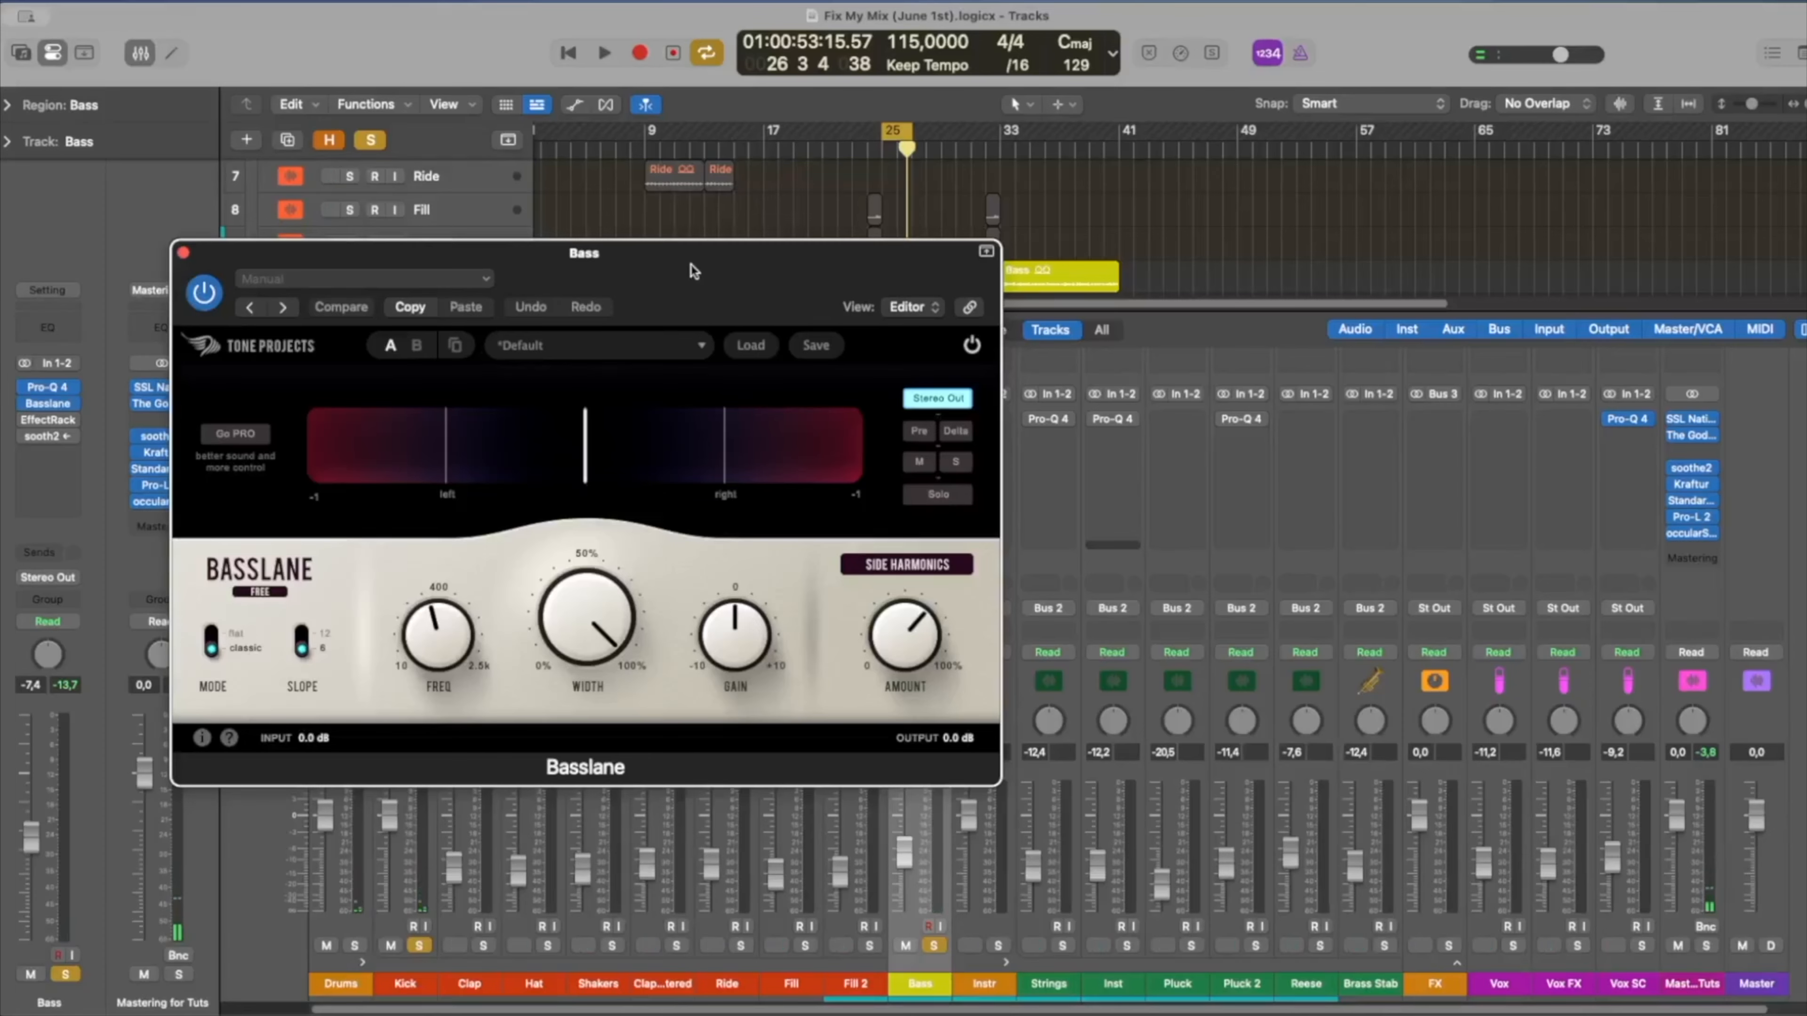
drag(692, 265, 910, 278)
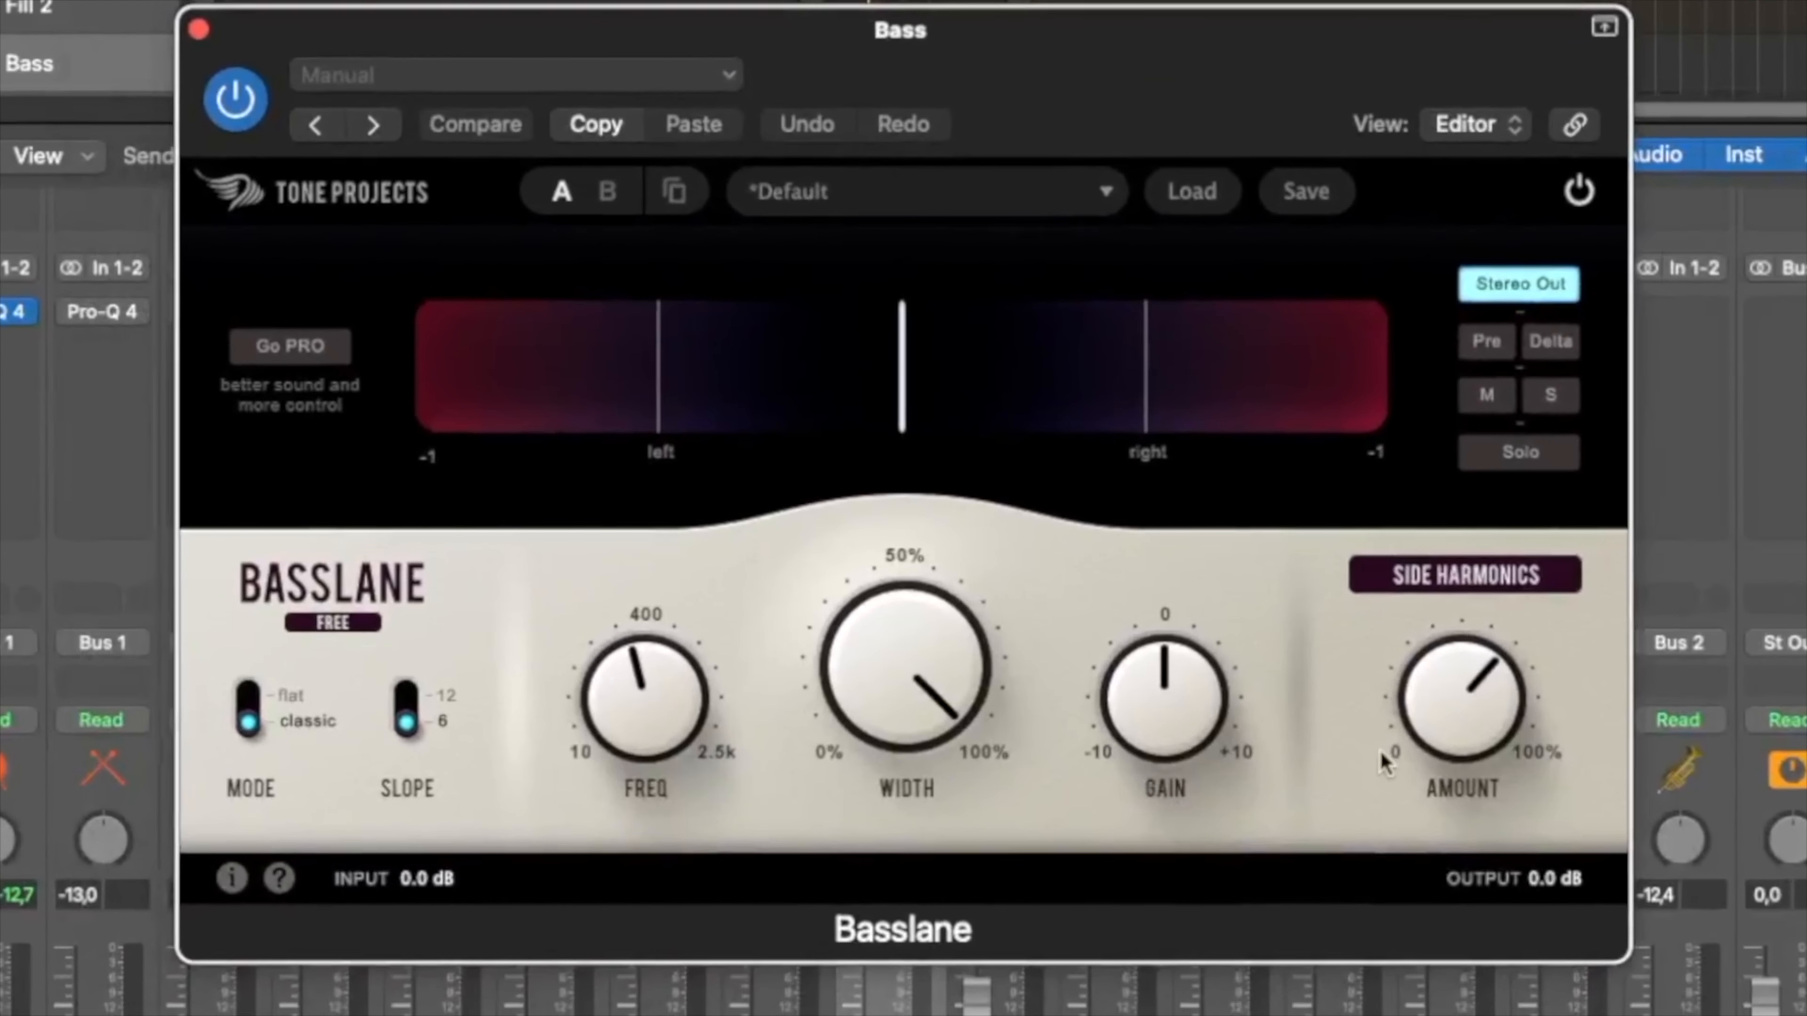
drag(1383, 754, 1476, 689)
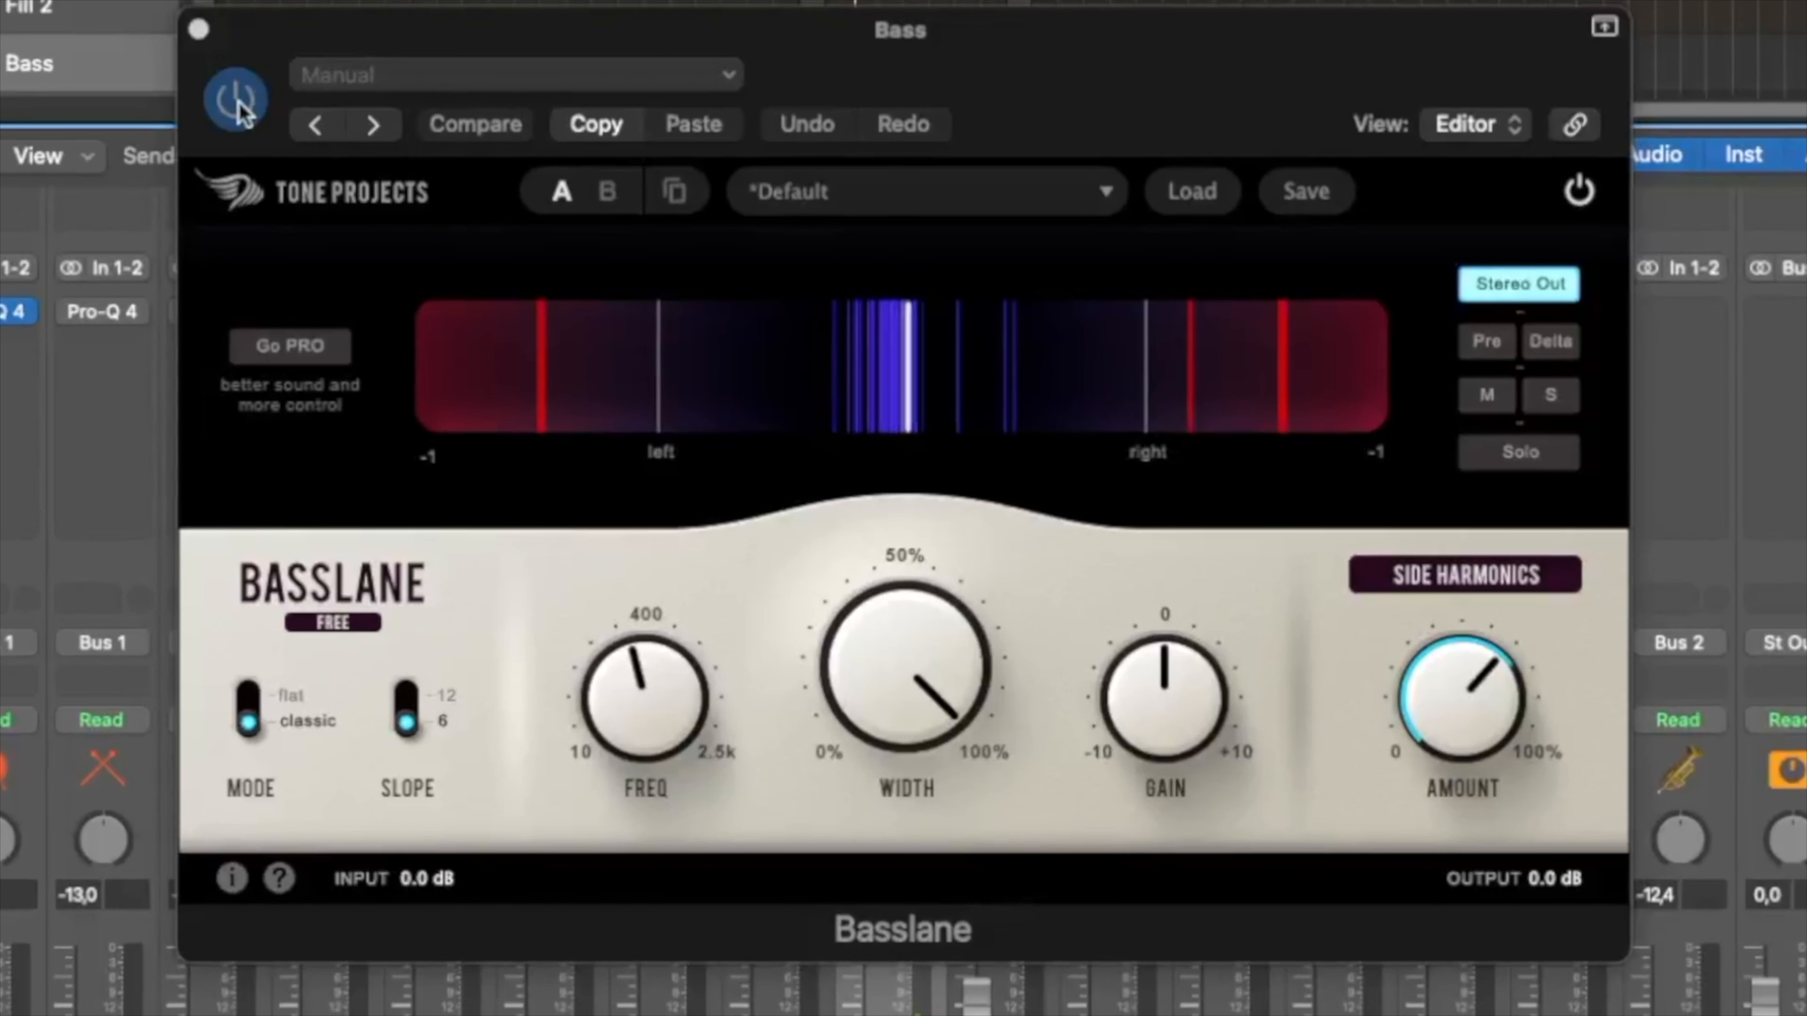
click(1583, 192)
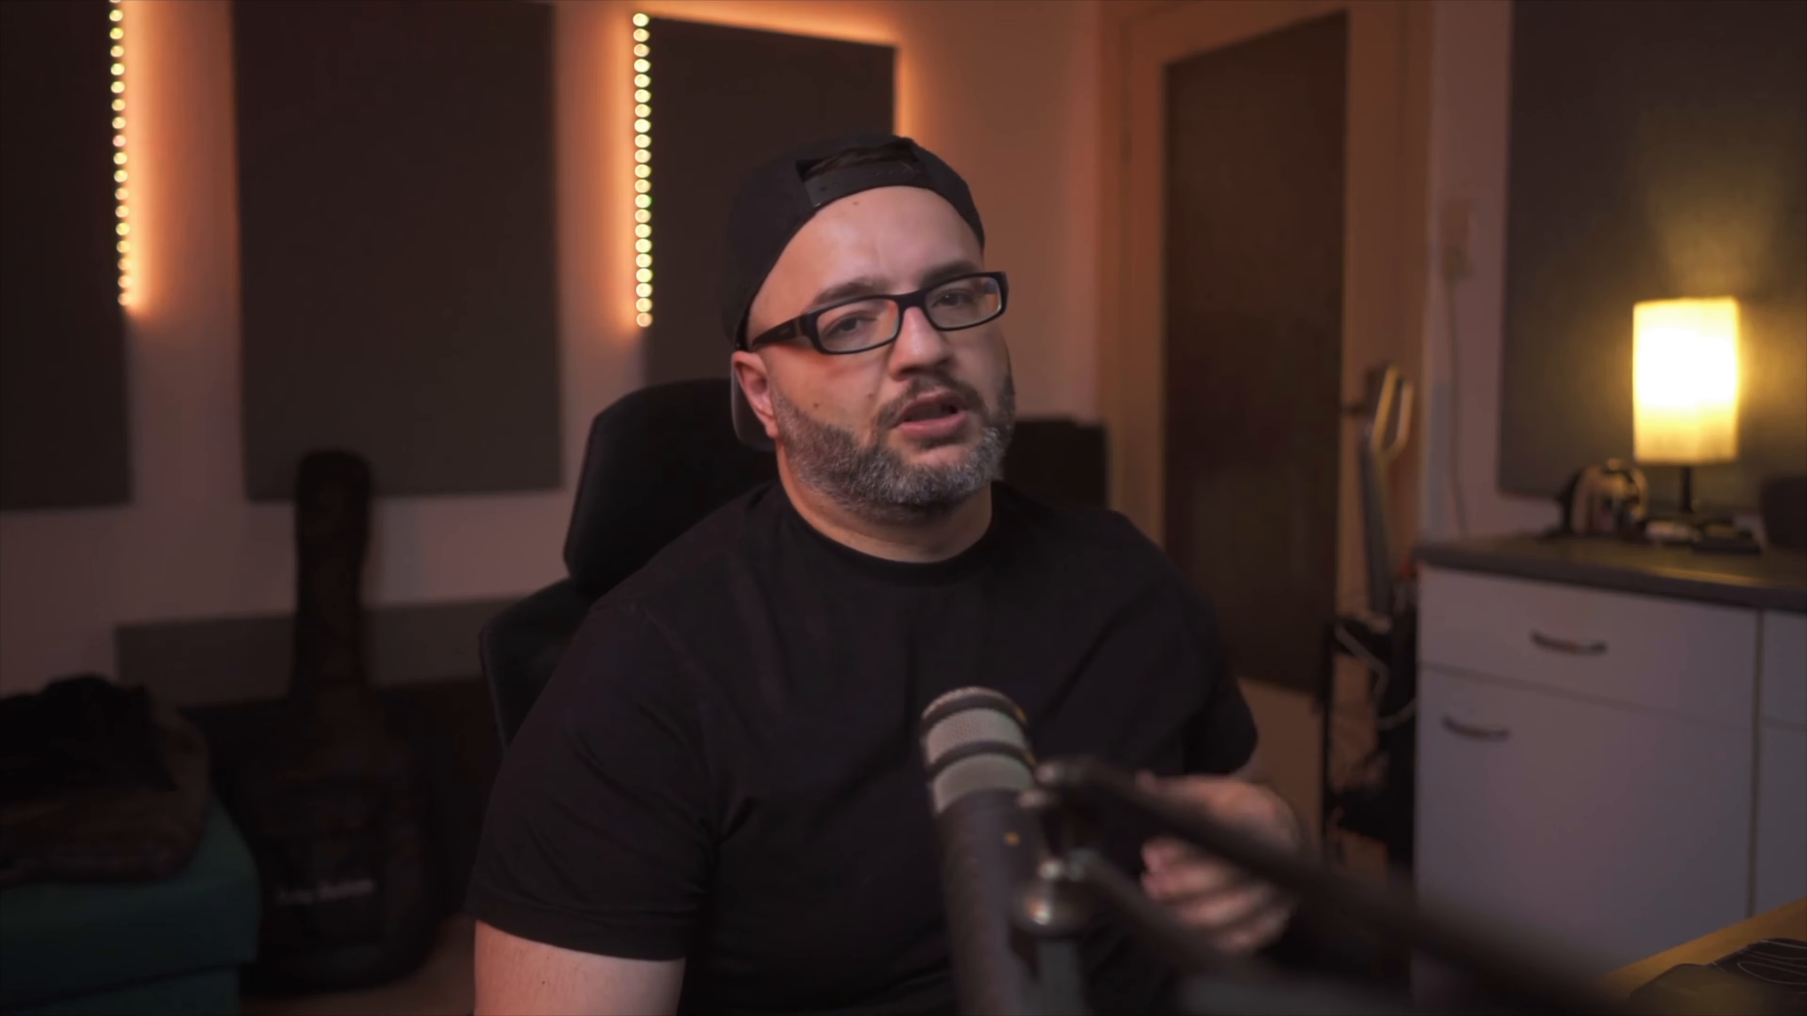
- Solo the Clap track alongside the Kick and open the Clap's Pro-Q 4 with its processing enabled
click(473, 986)
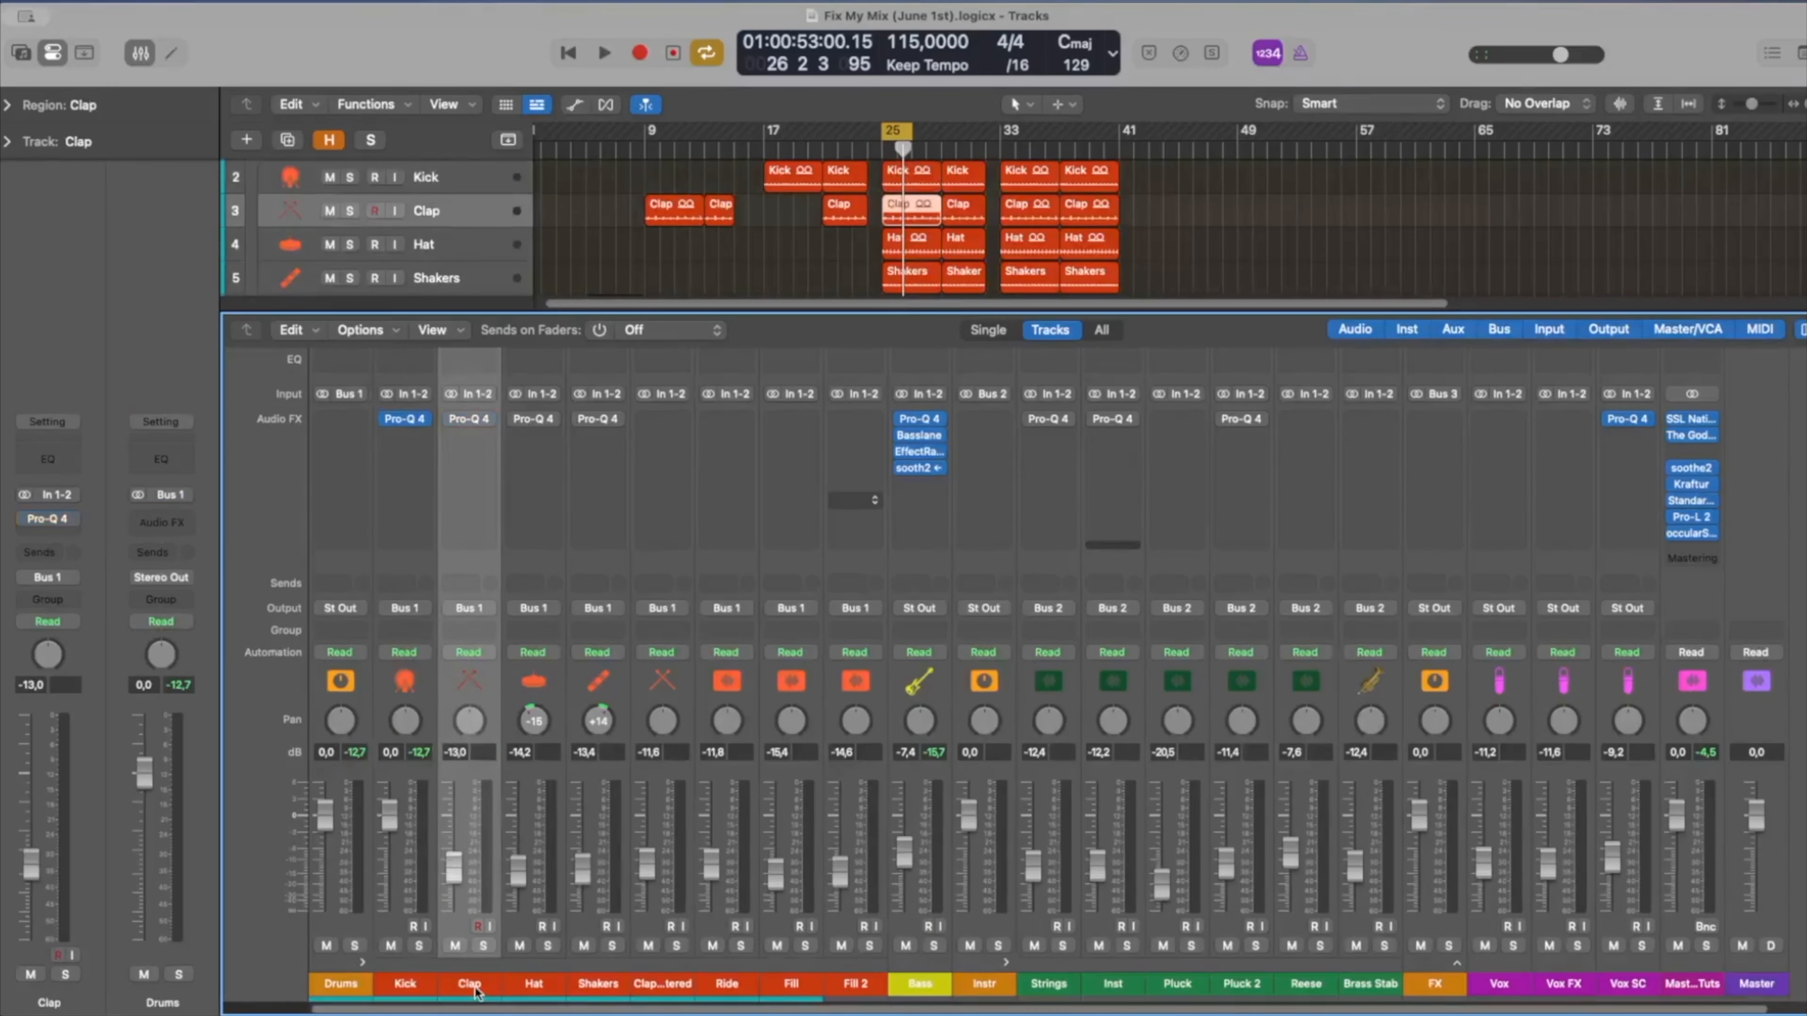
key(s)
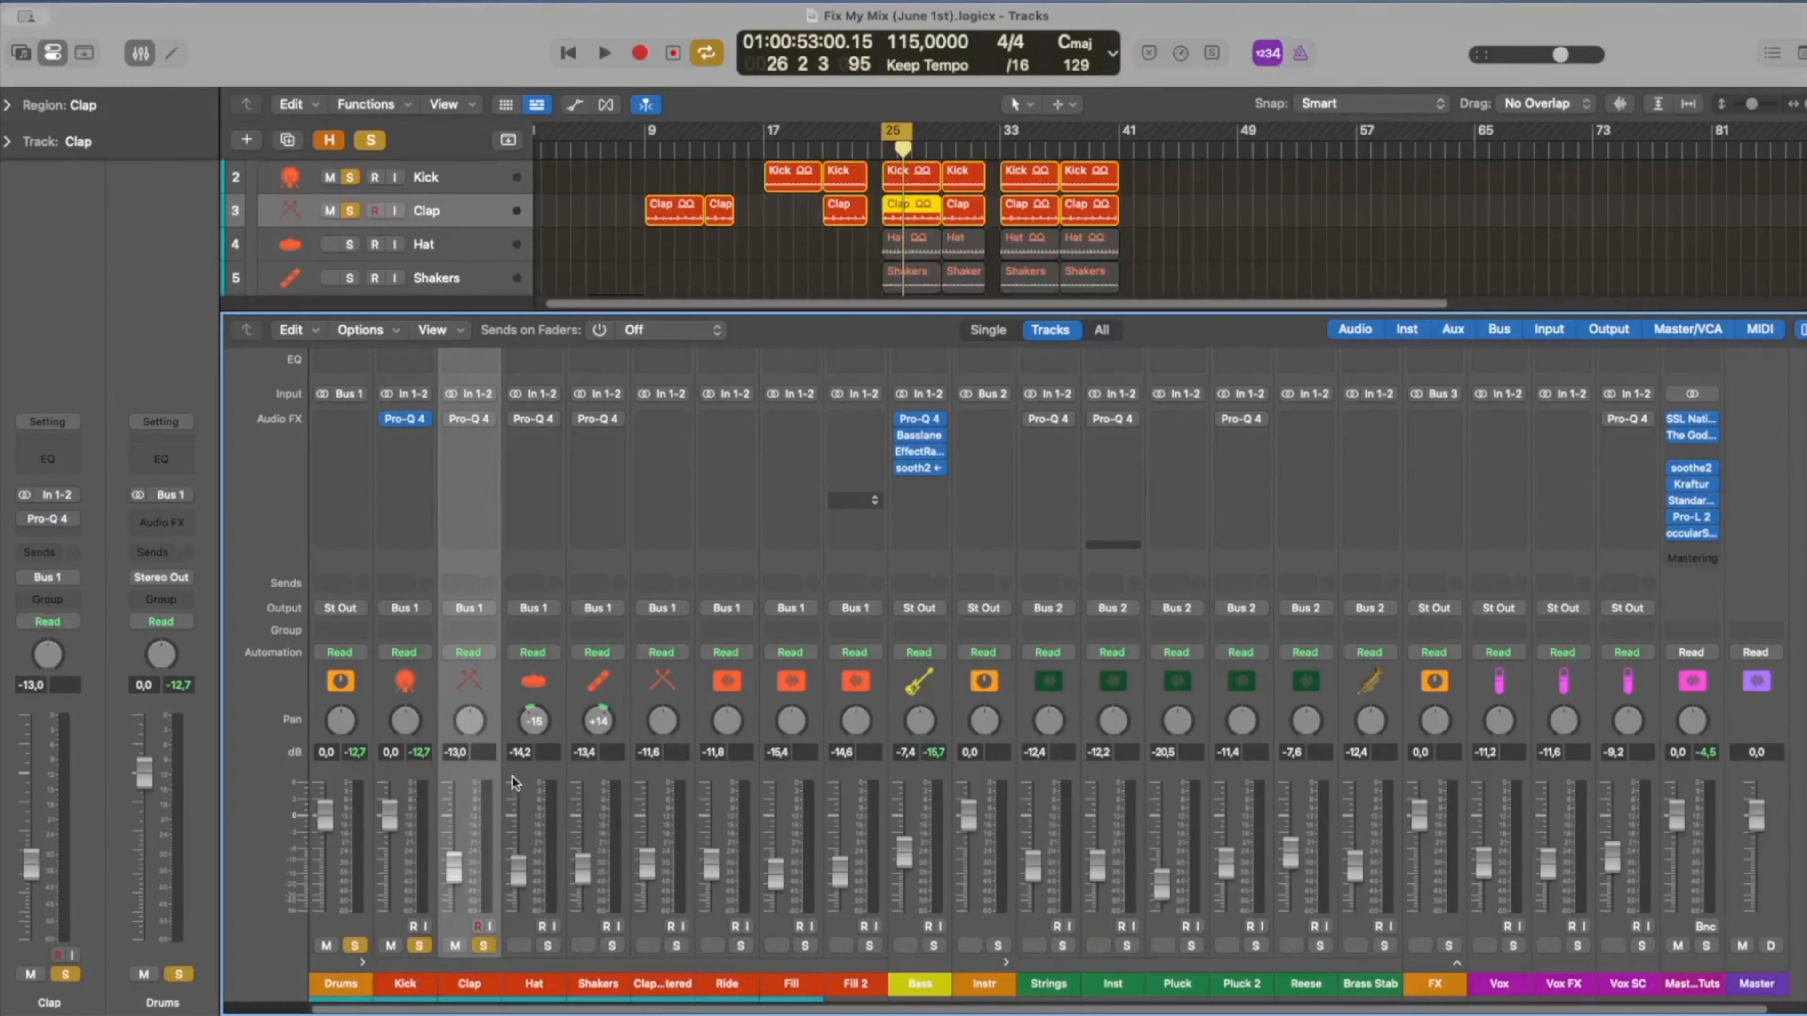
click(466, 418)
drag(524, 250, 876, 242)
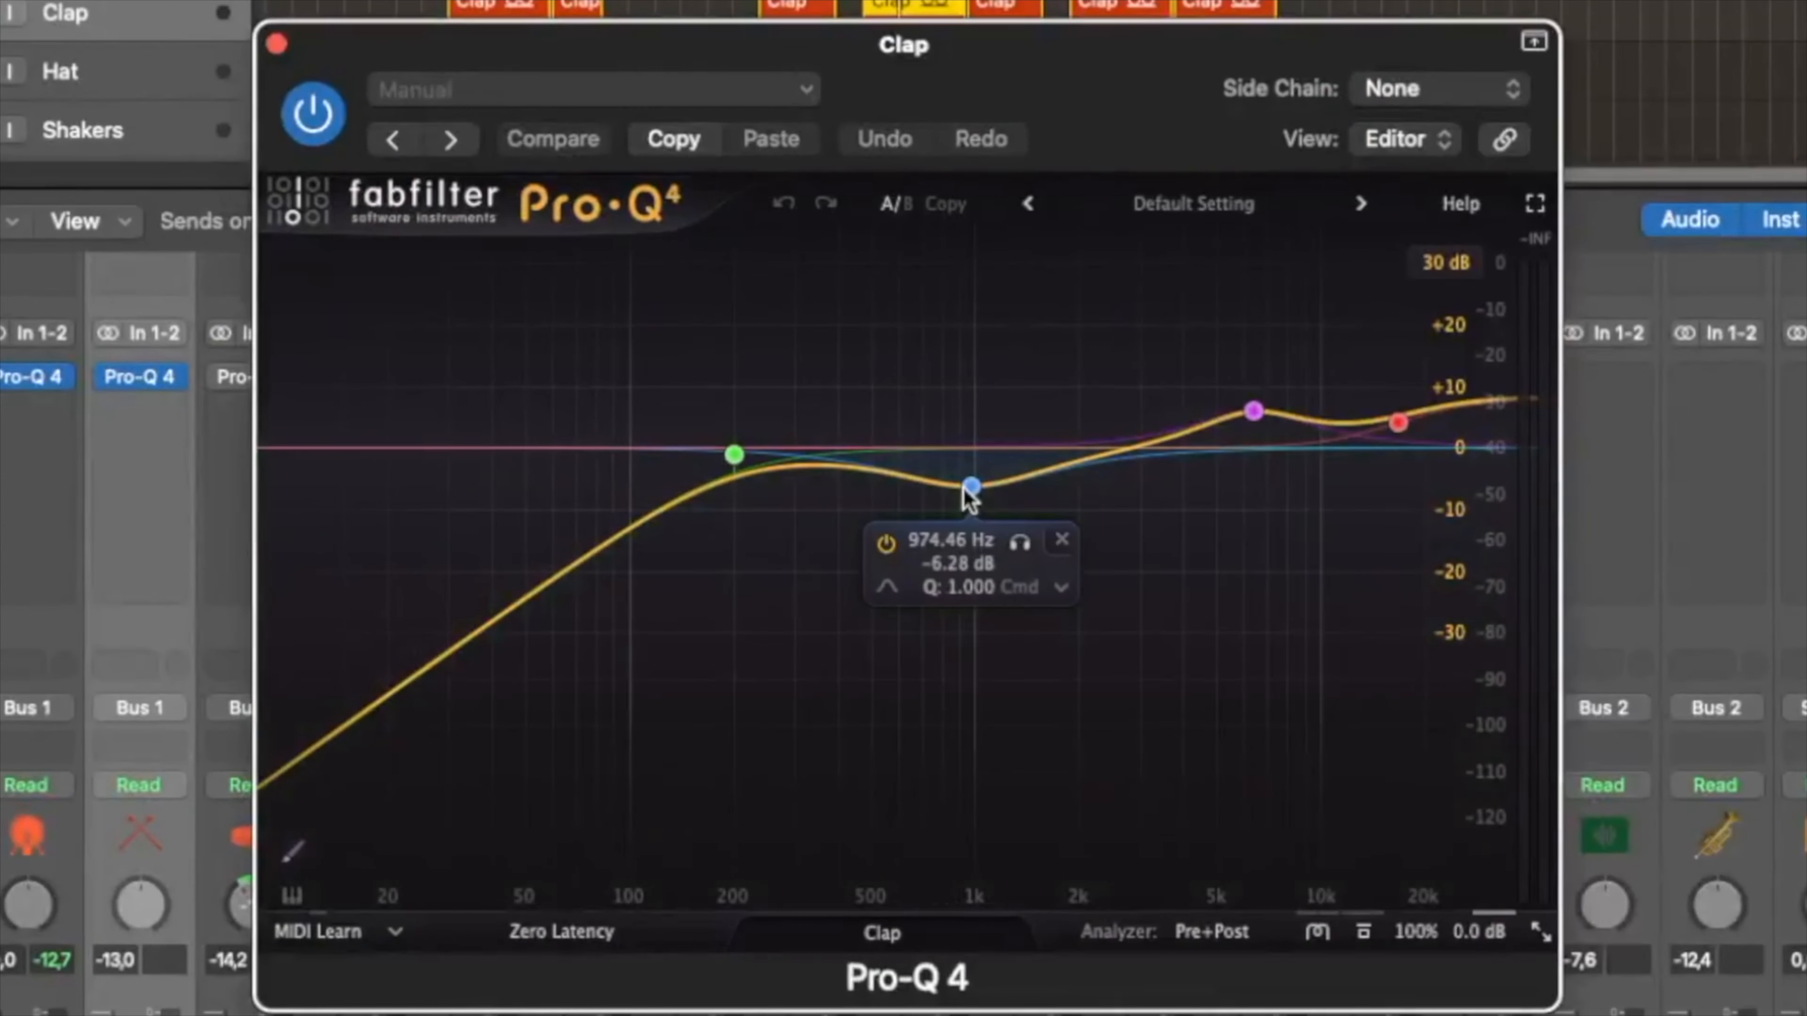
- Audition the Clap's 974.46 Hz bell cut of -6.28 dB on its own during playback, then end the band solo
click(972, 487)
key(space)
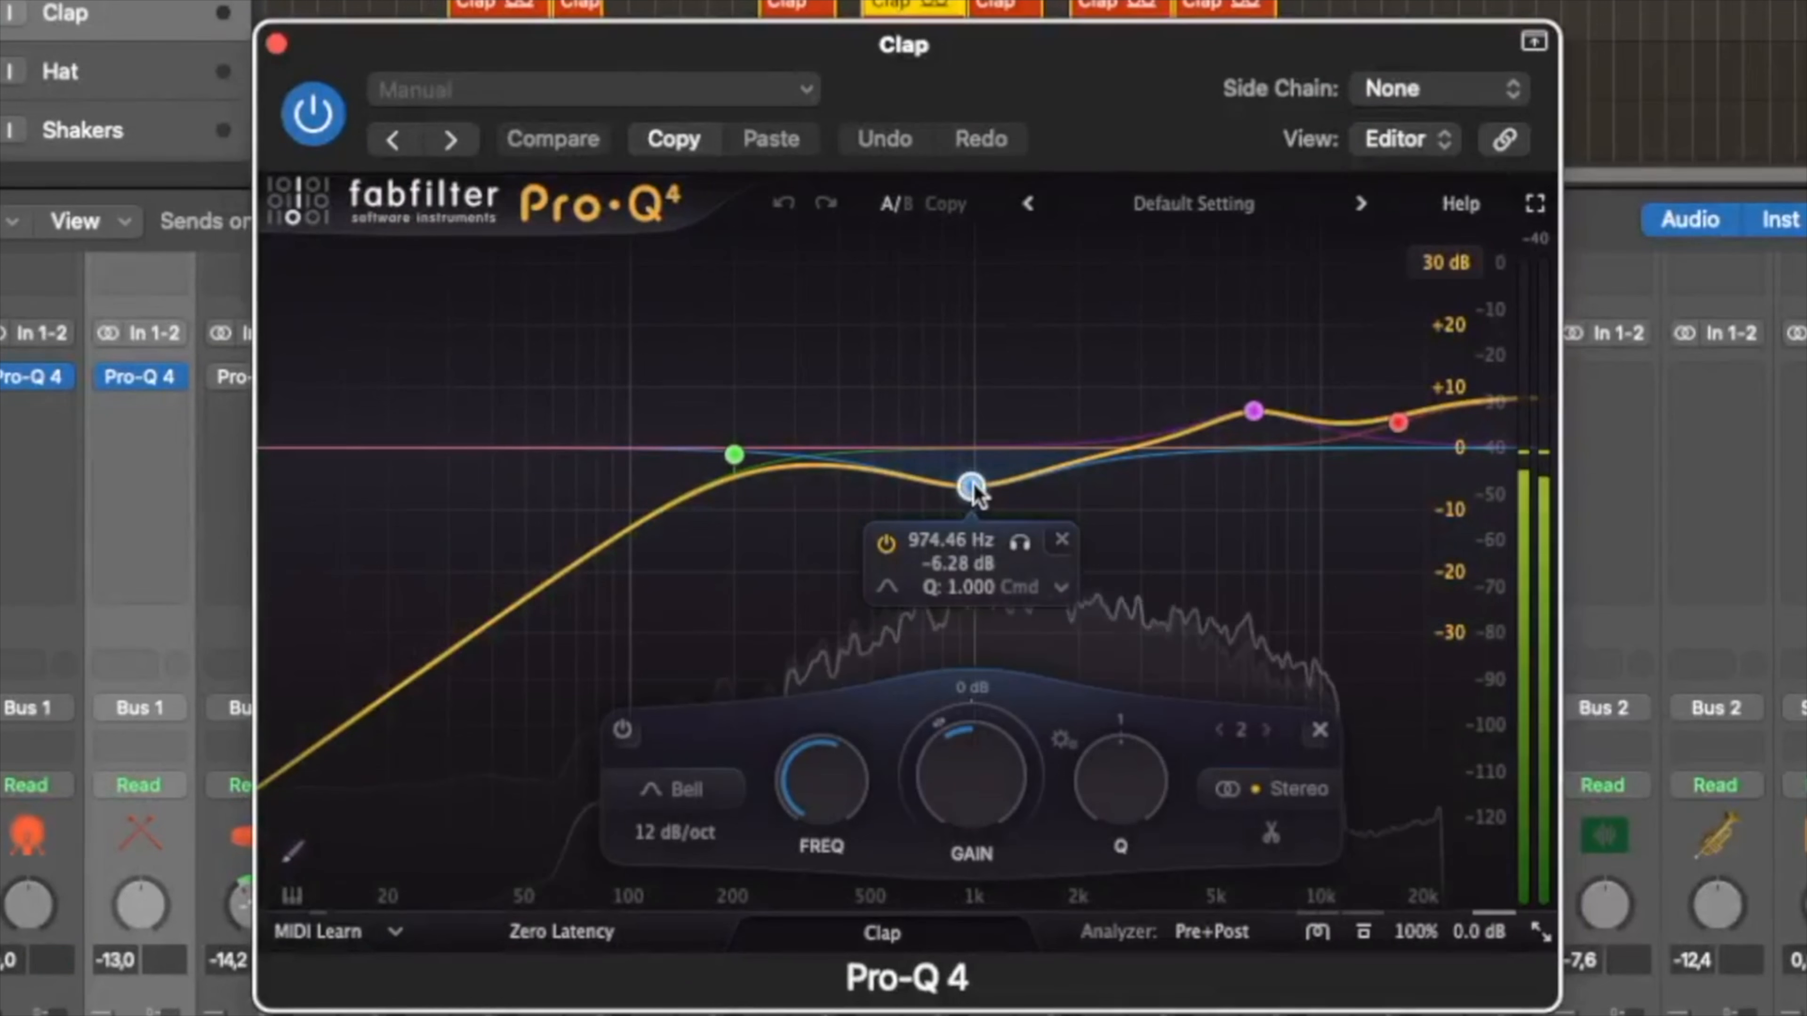
click(1020, 543)
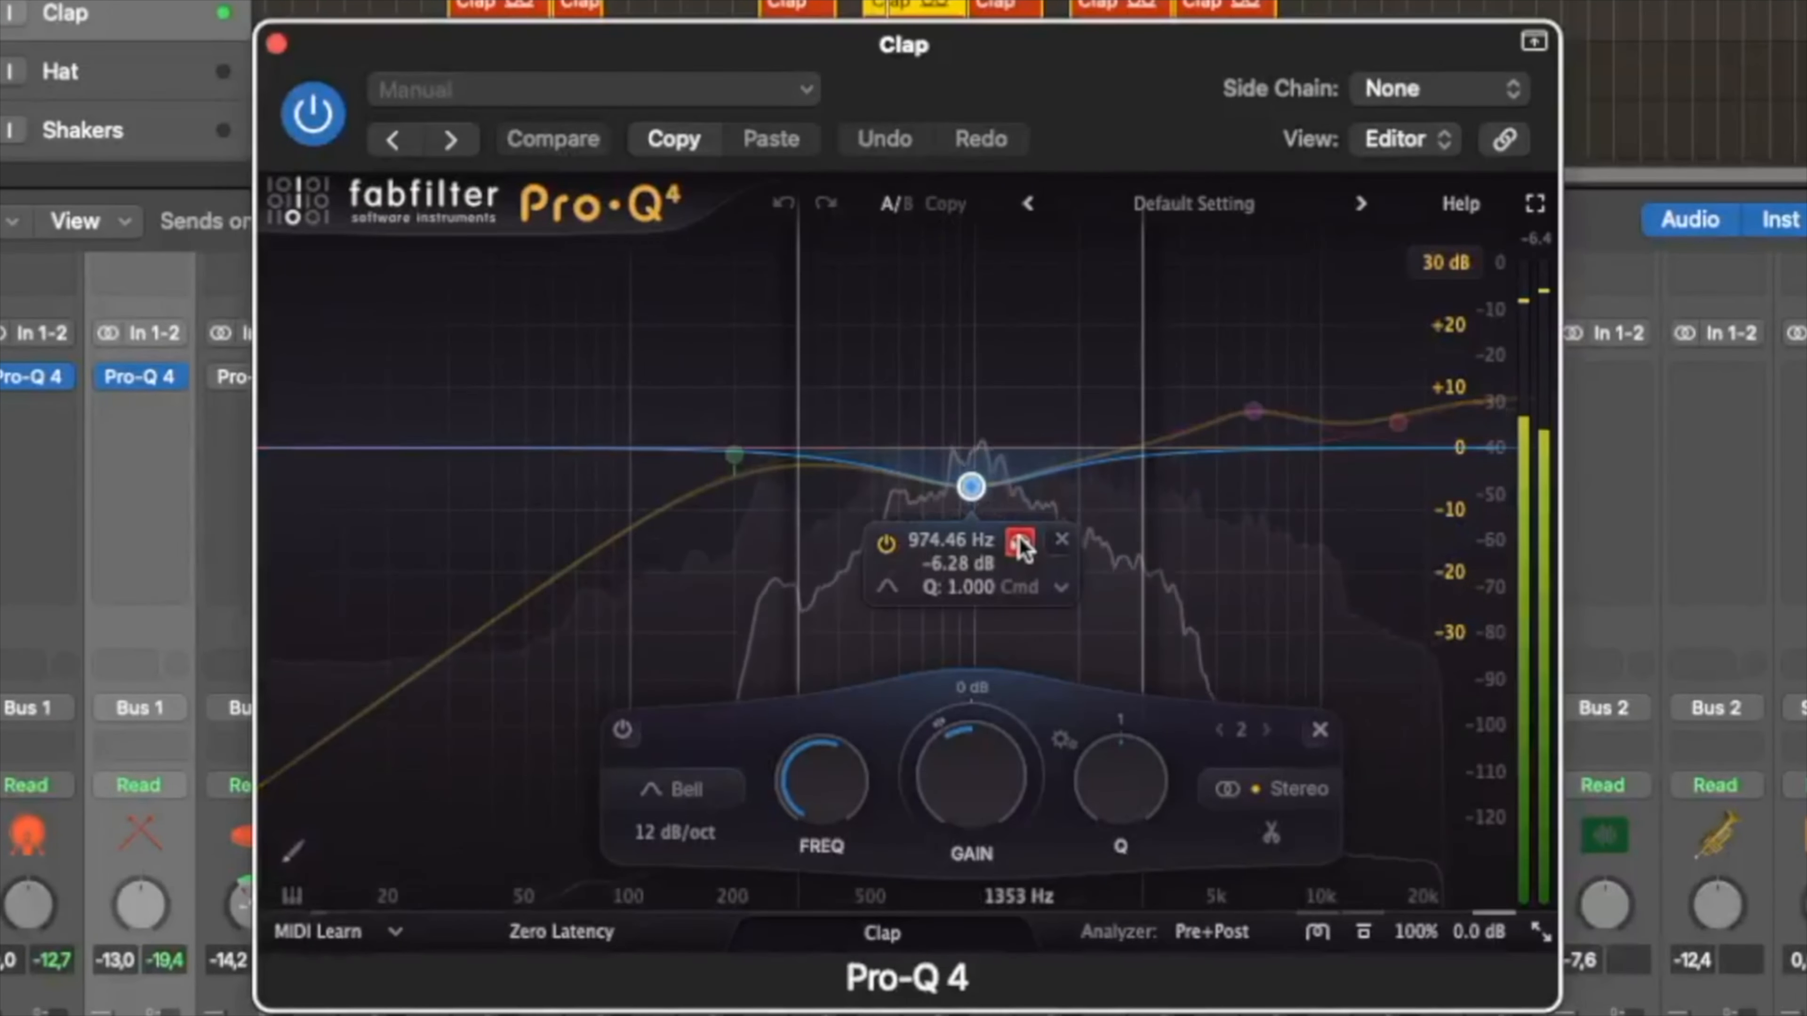
click(1020, 542)
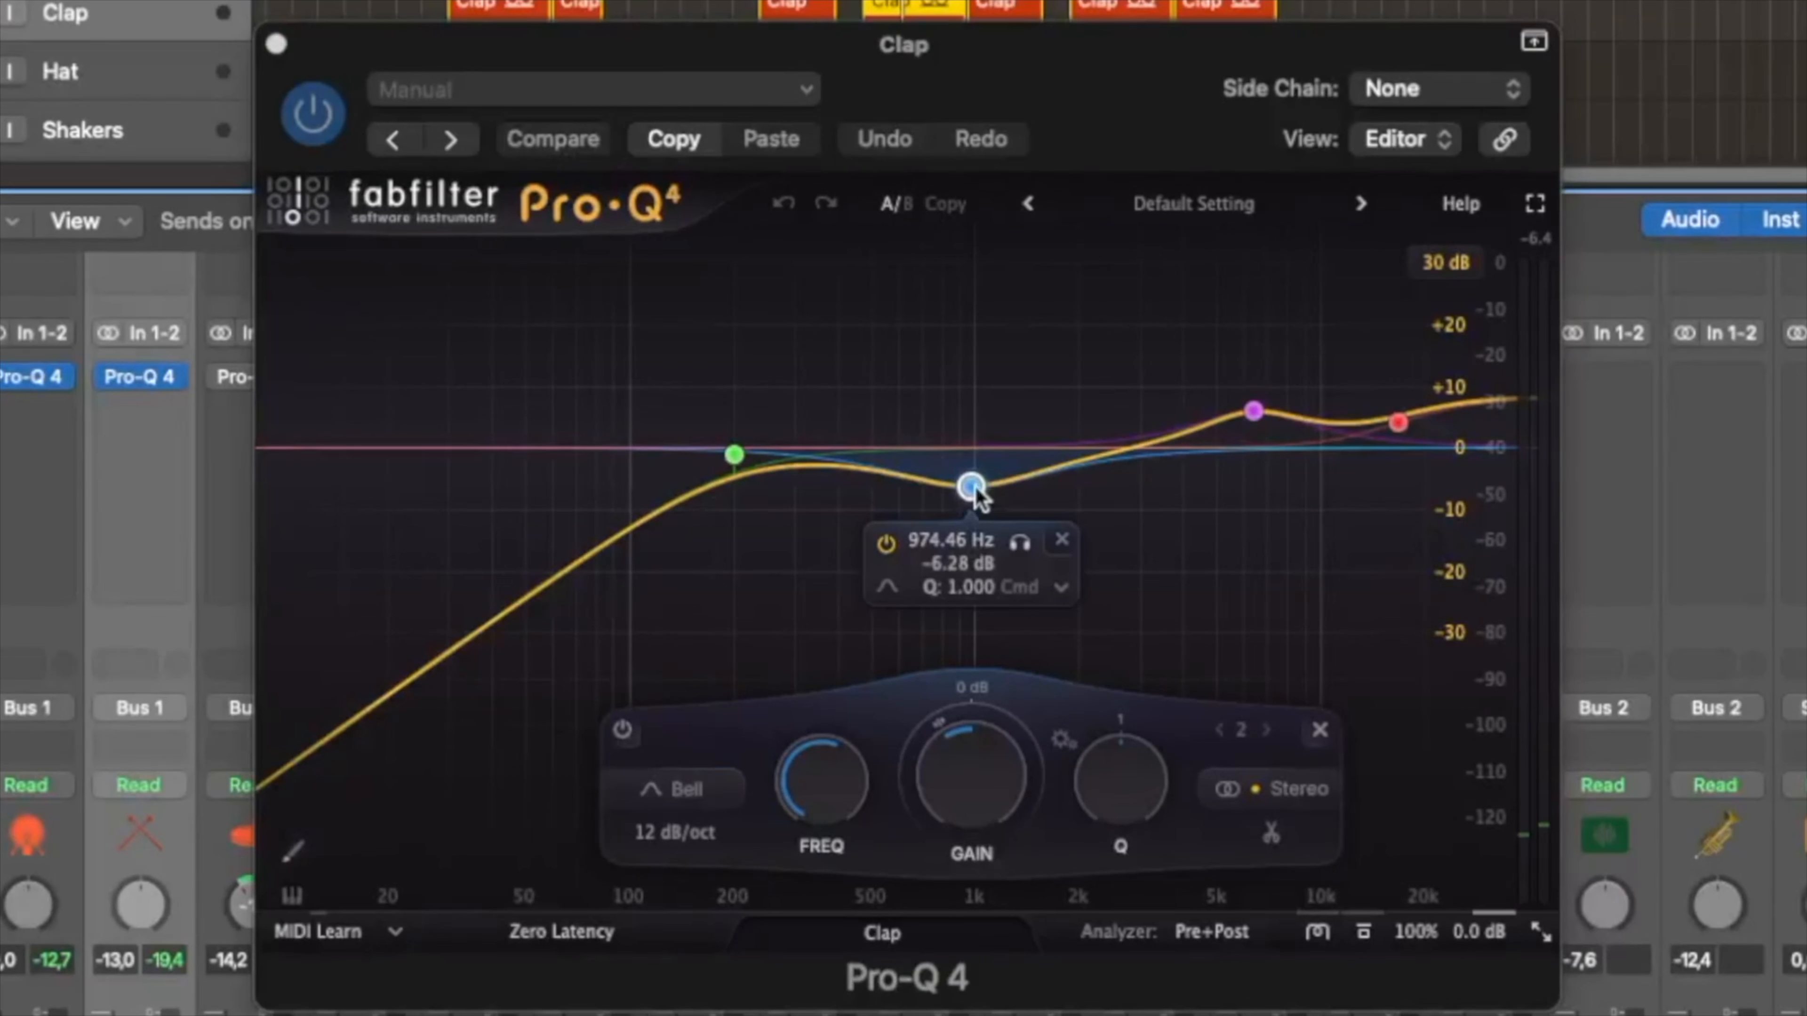
- Play the soloed tracks and turn on global bypass in the Clap's Pro-Q 4 to compare the sound without EQ
key(space)
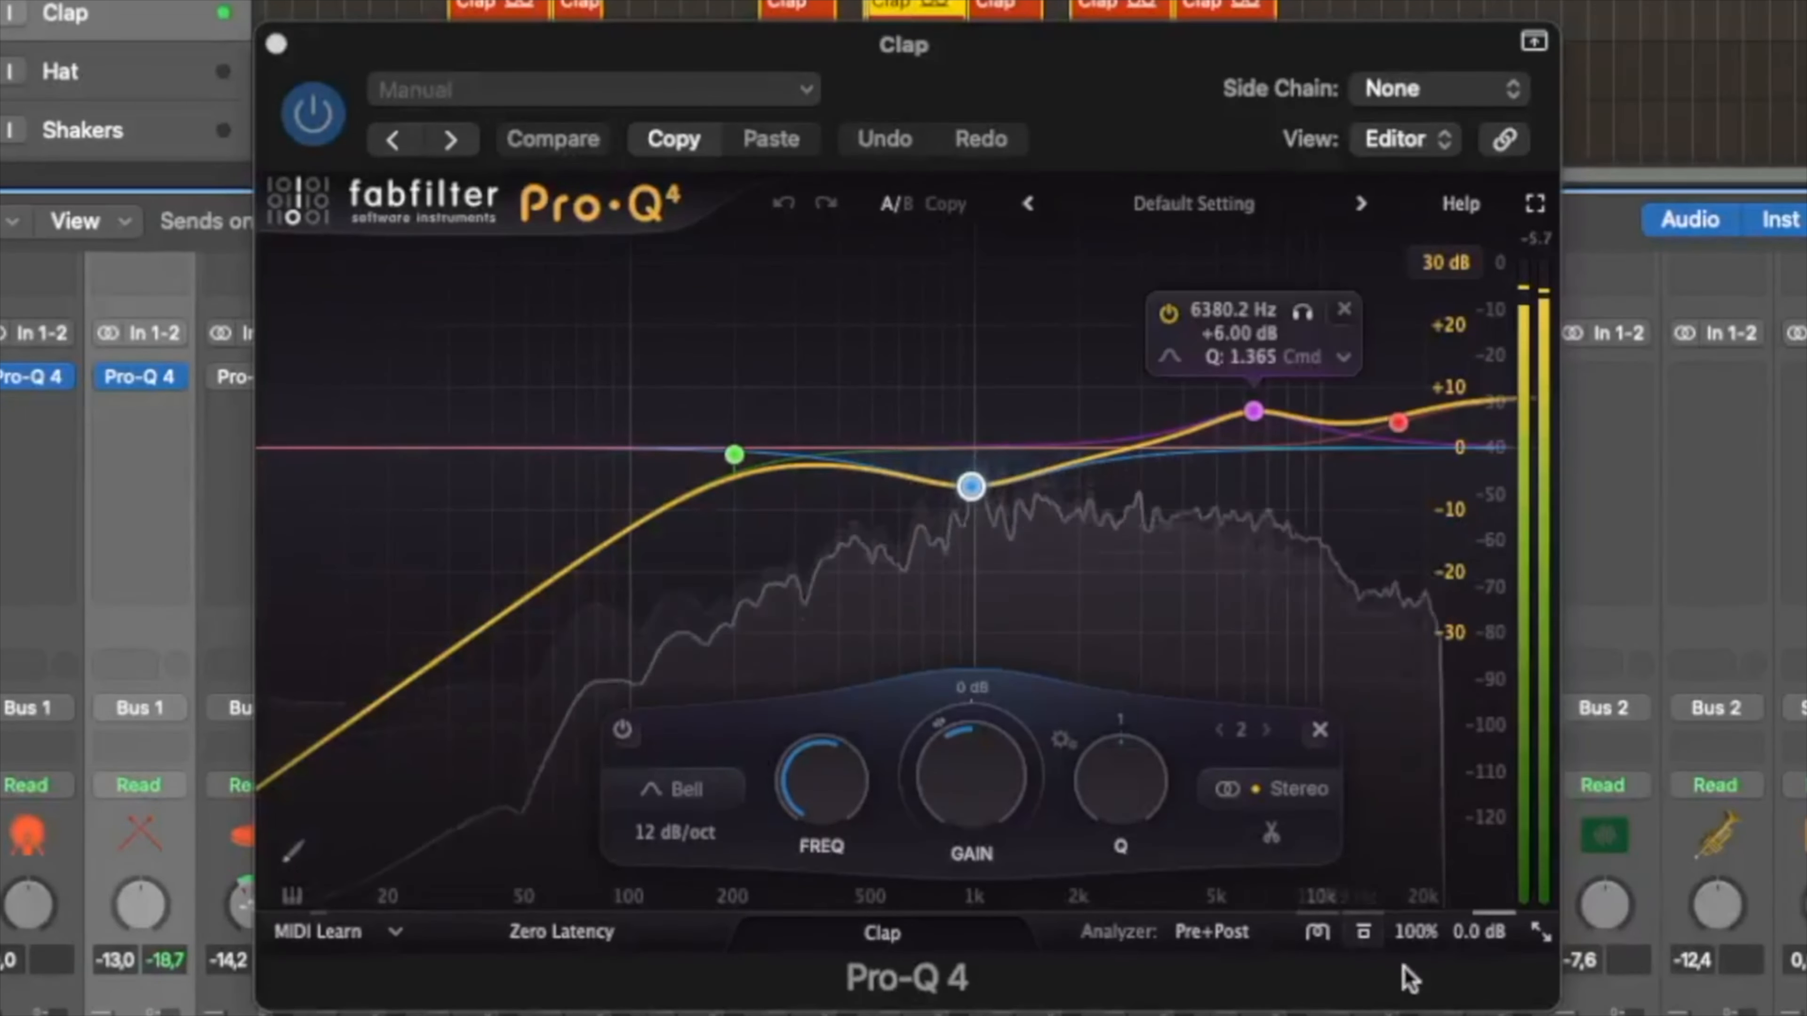
click(1365, 934)
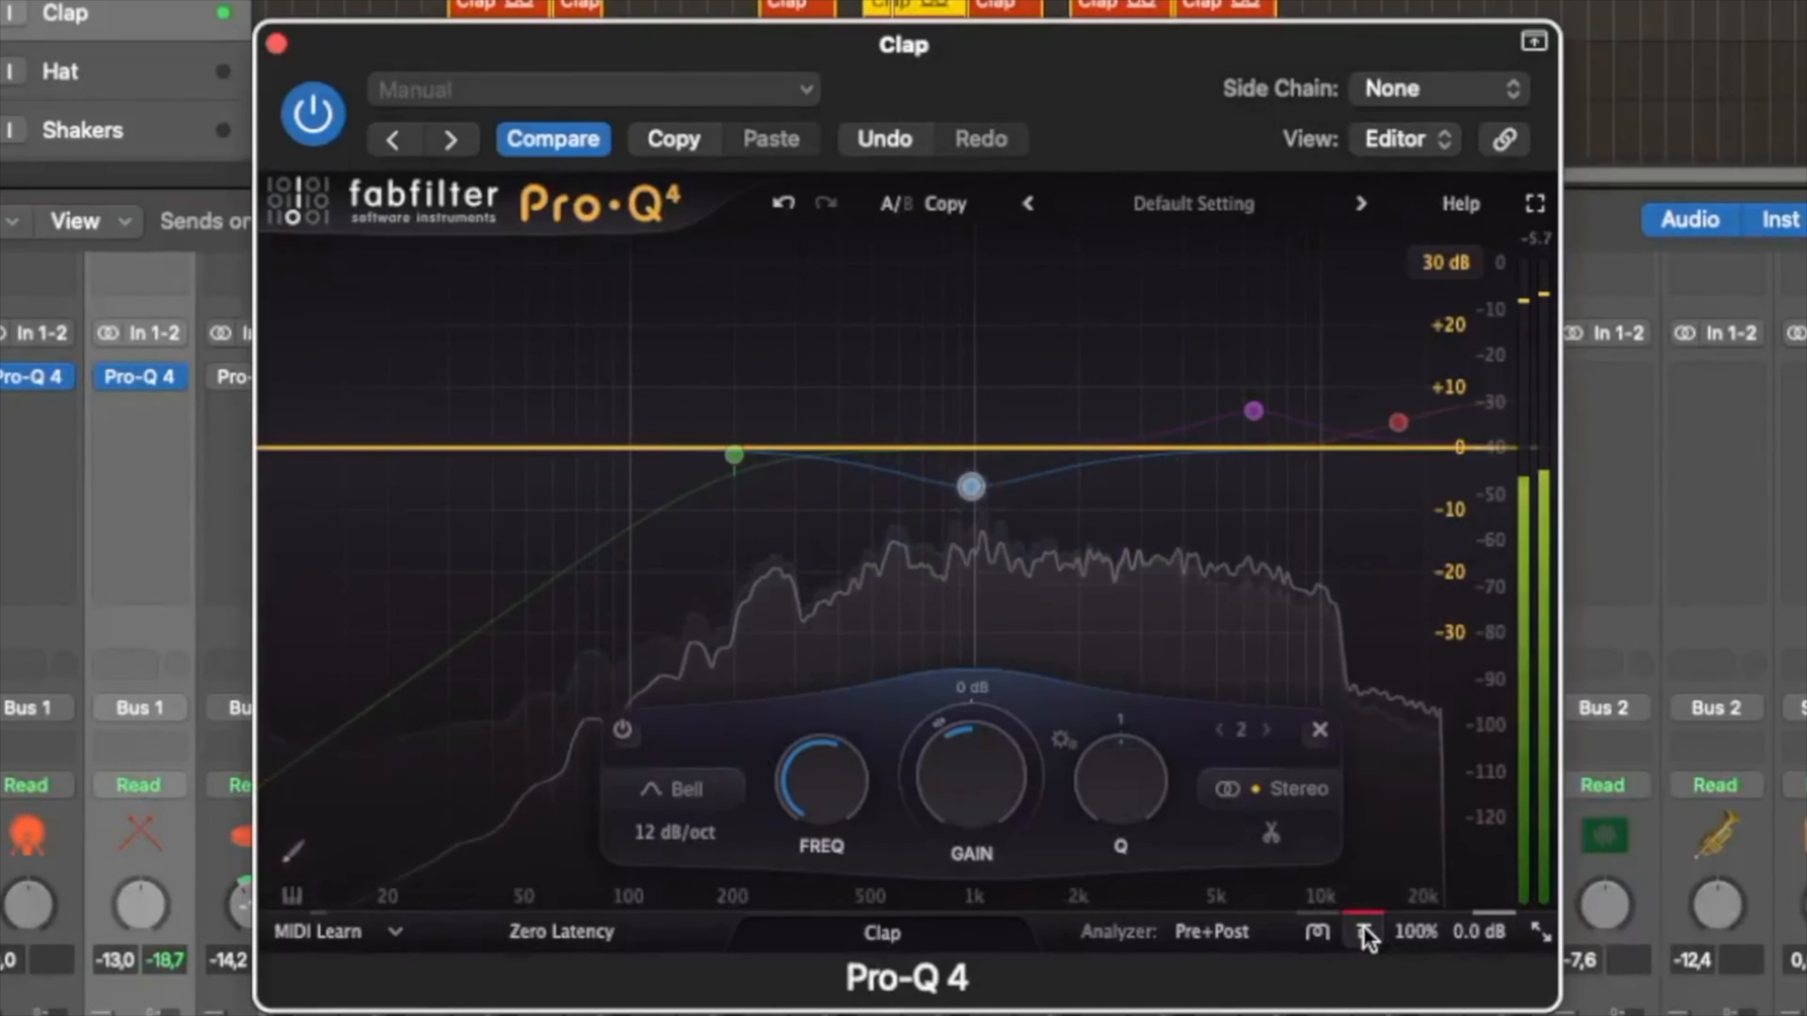